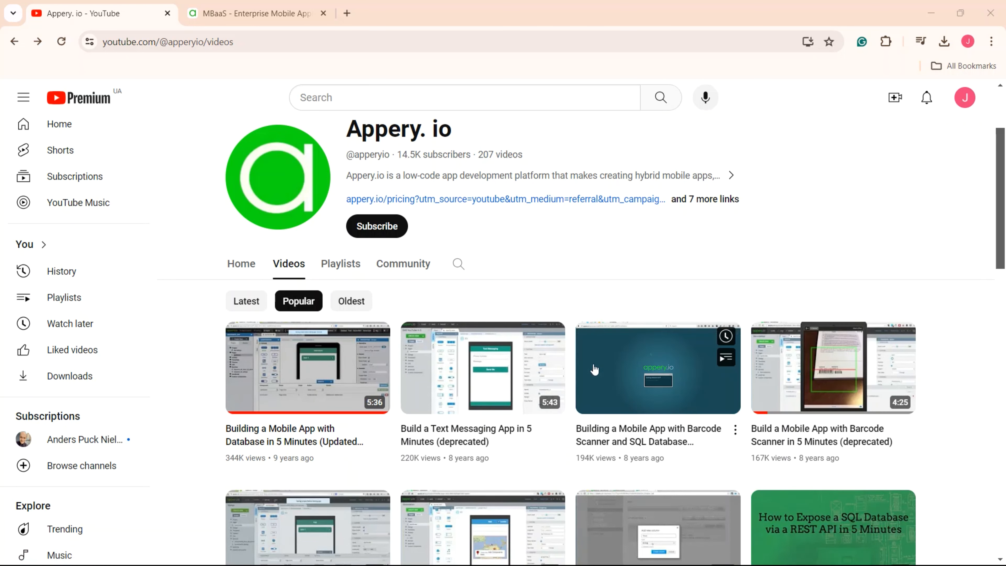
- Switch to the Appery.io site and log in with the prefilled account credentials
scroll(595, 370, up, 2)
scroll(595, 369, up, 2)
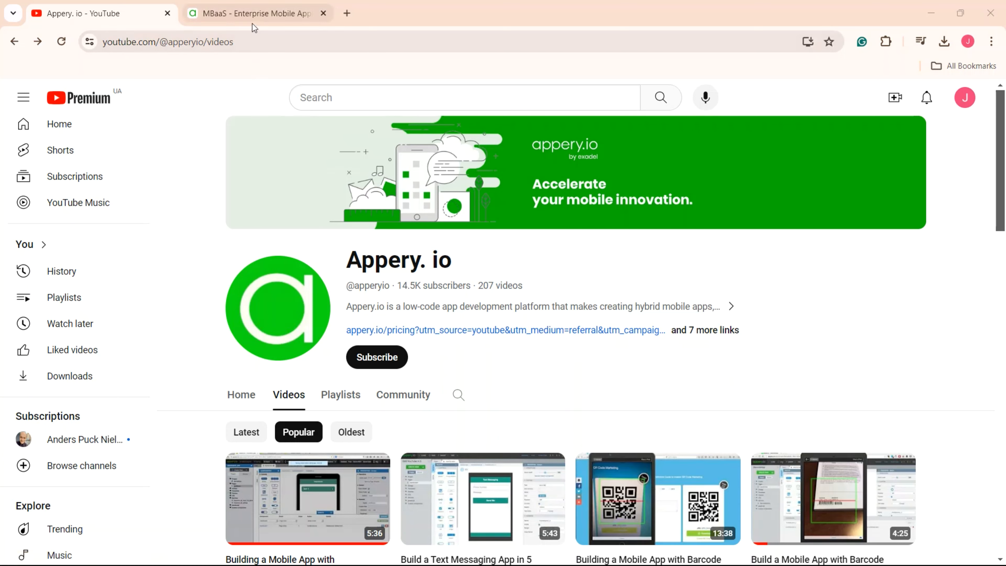
click(253, 14)
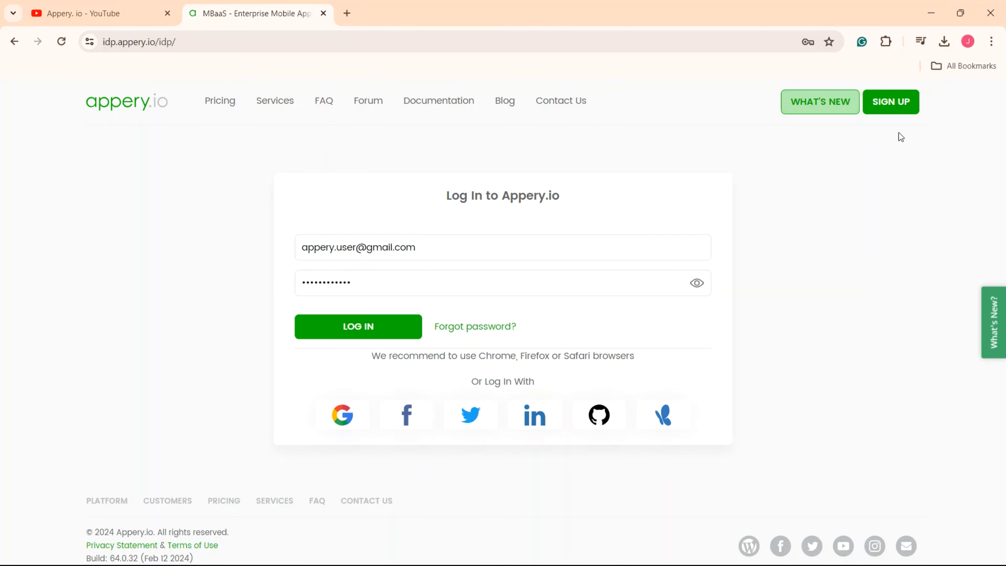
click(419, 335)
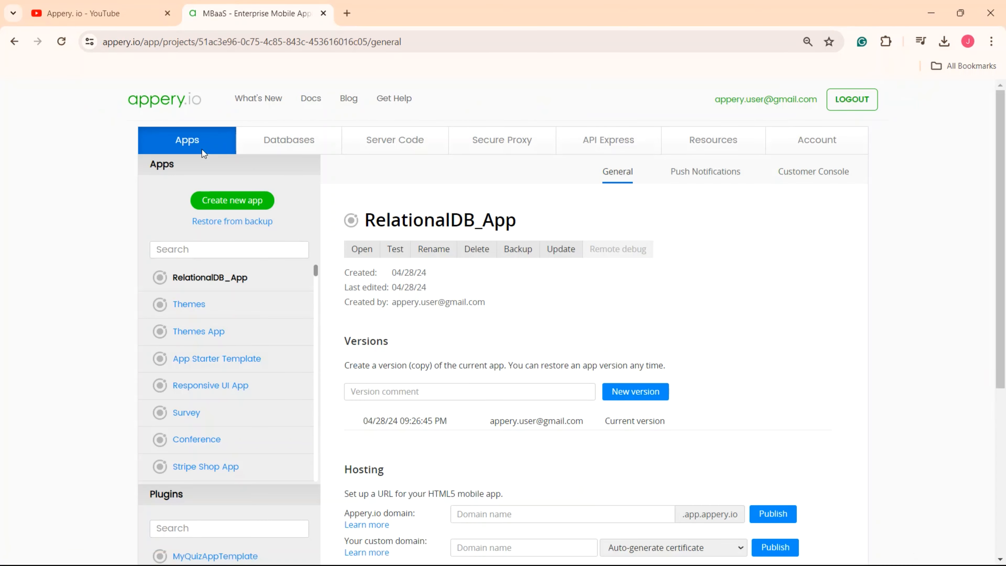
- Create a new app named "Scanner App" from the Ionic Blank template
click(255, 203)
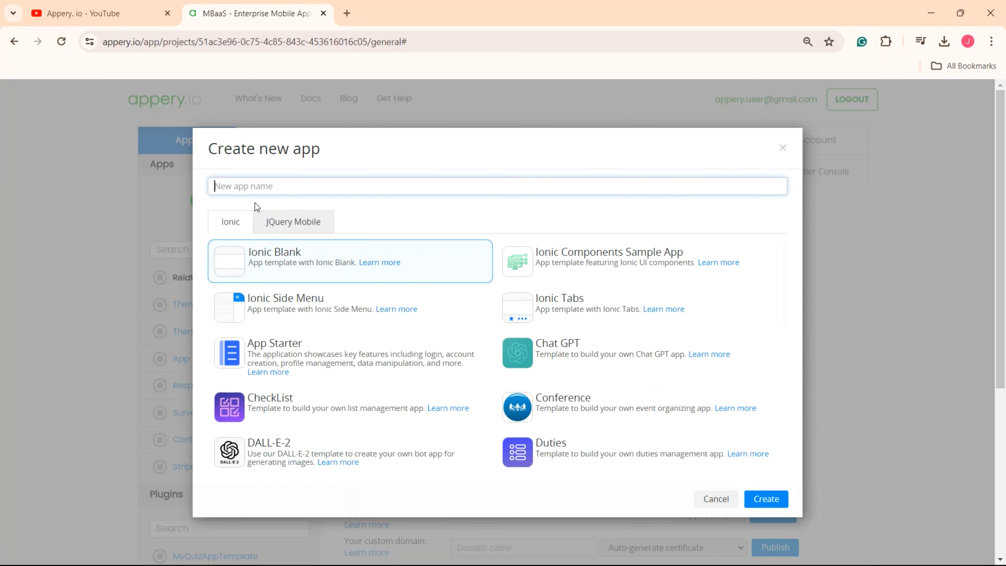
text(Scanner App)
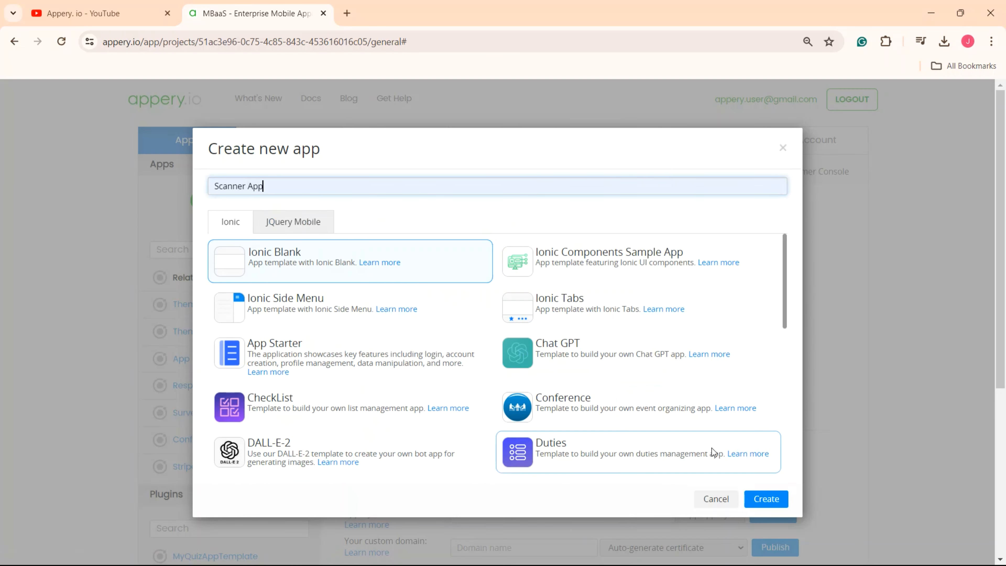
click(759, 499)
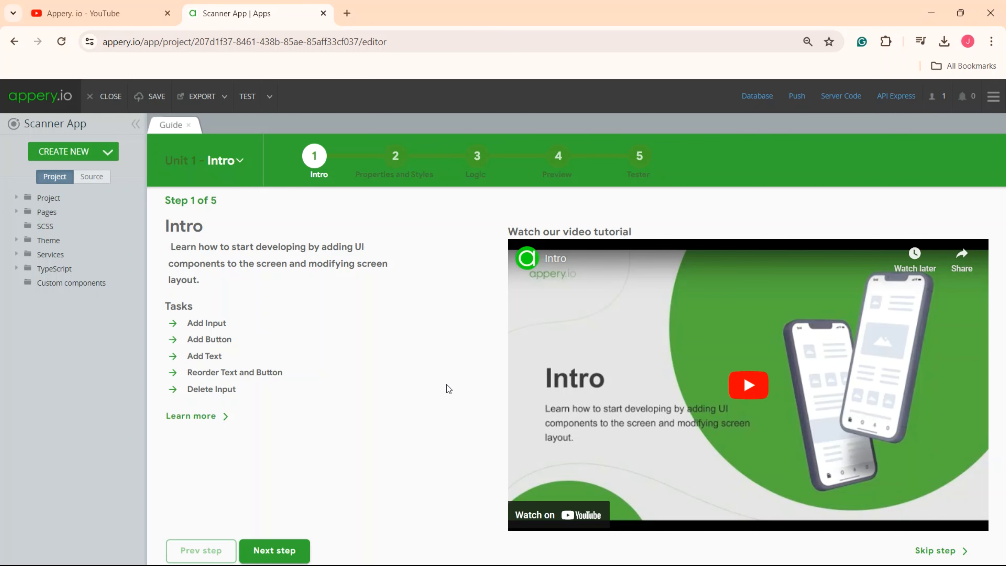
- Create a new page with the QR Code Scanner layout, keeping the name QR_Code_Scanner1 and its navigation route
click(109, 155)
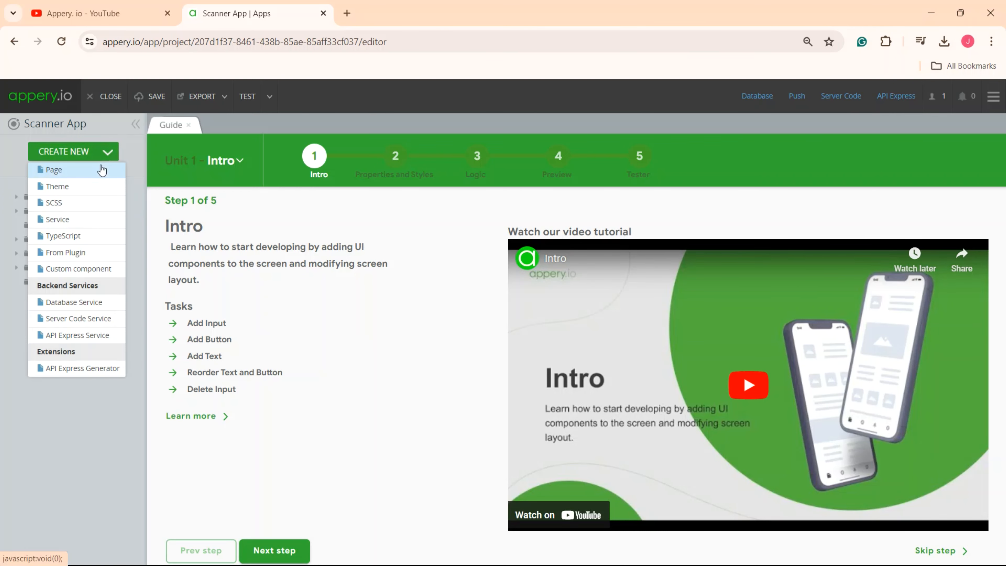
click(102, 169)
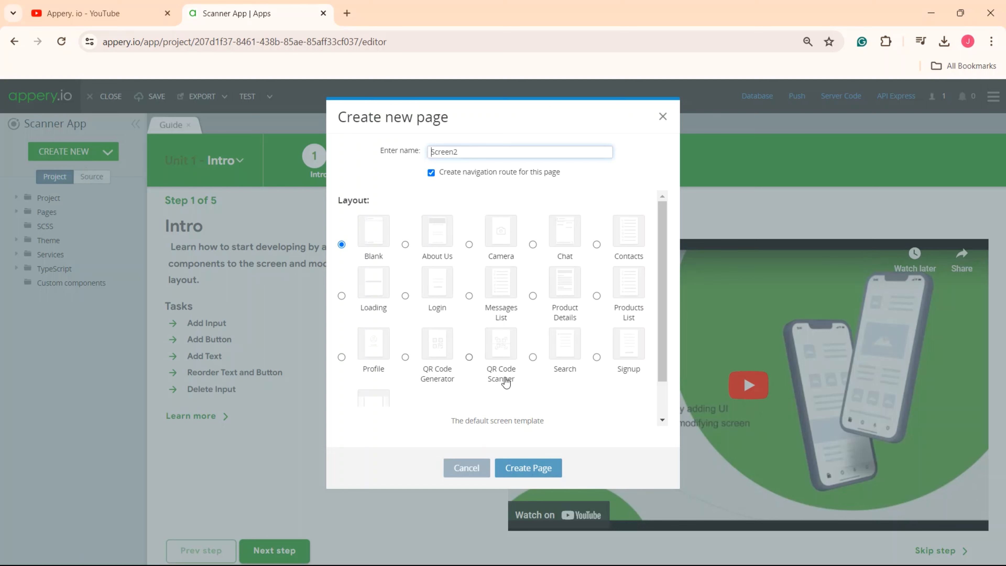
click(469, 358)
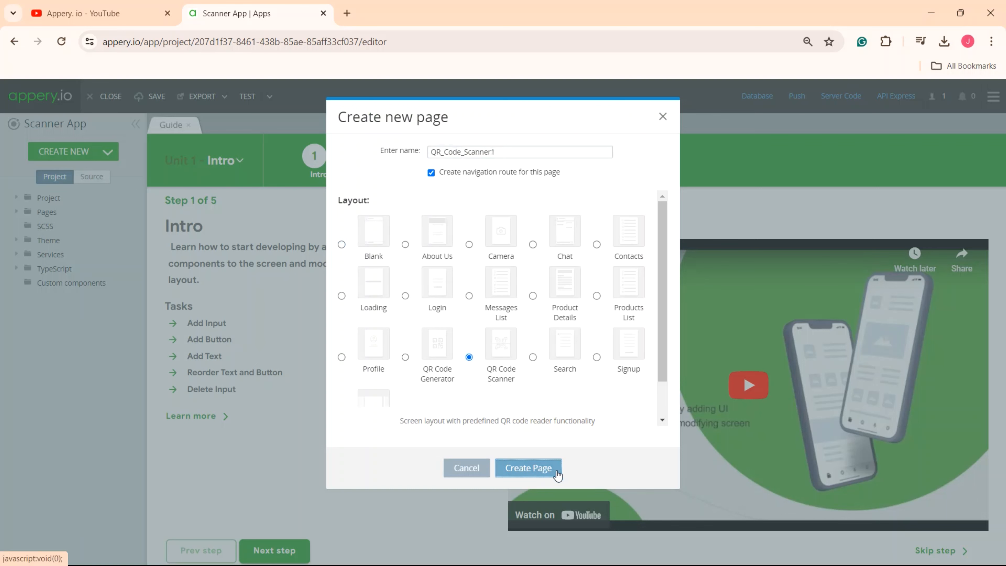
click(538, 472)
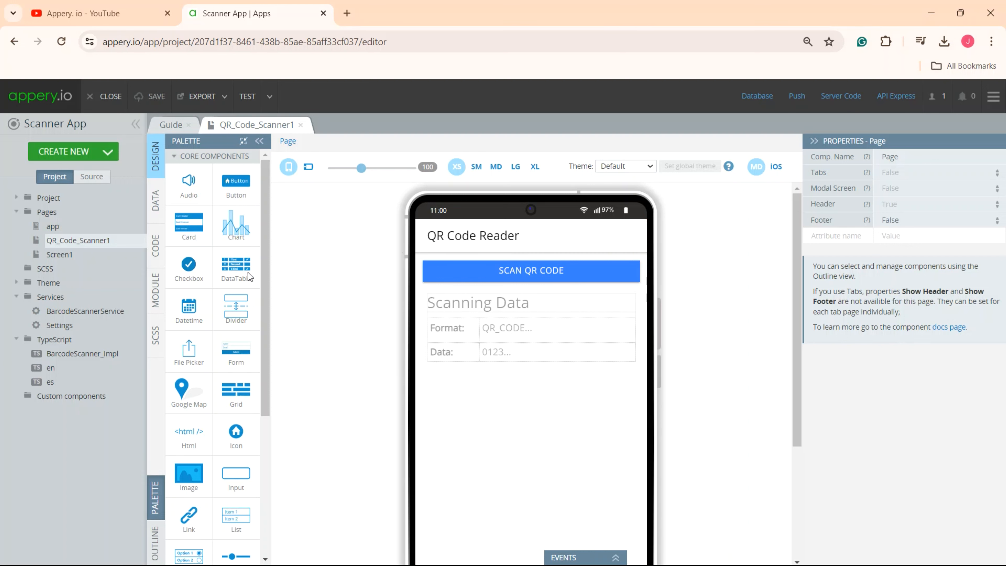
- Make QR_Code_Scanner1 the default route in the project's routing
click(24, 197)
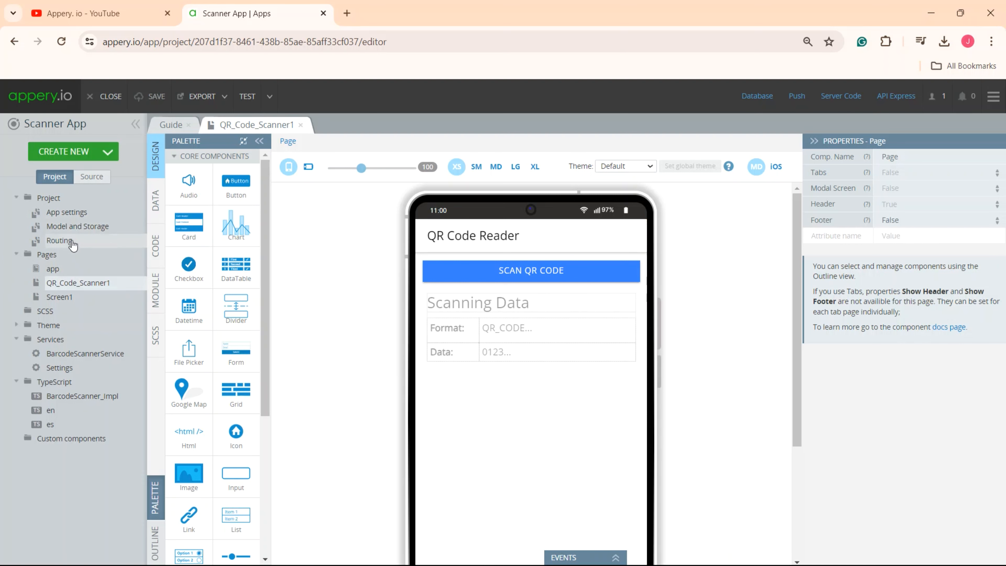
click(67, 240)
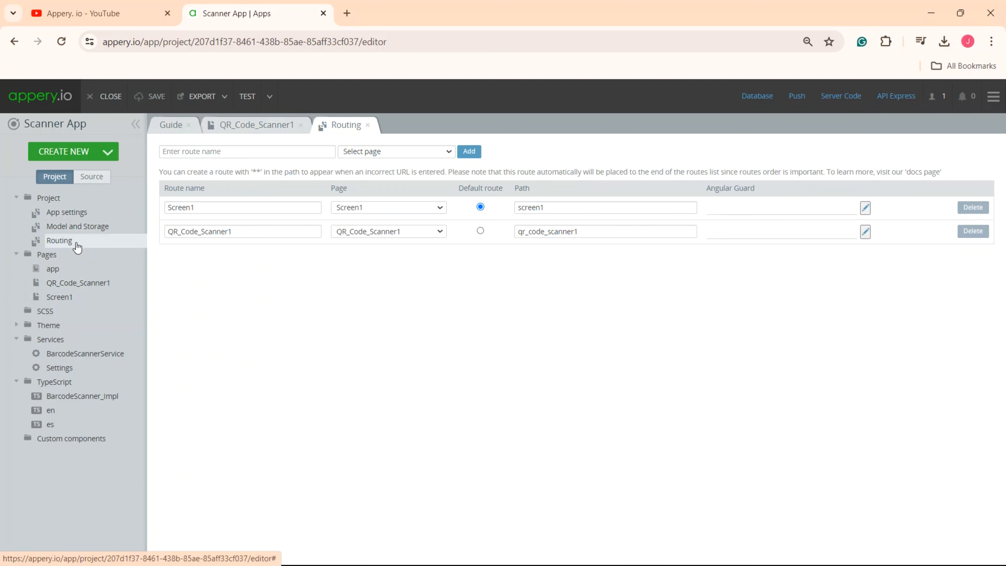
click(479, 231)
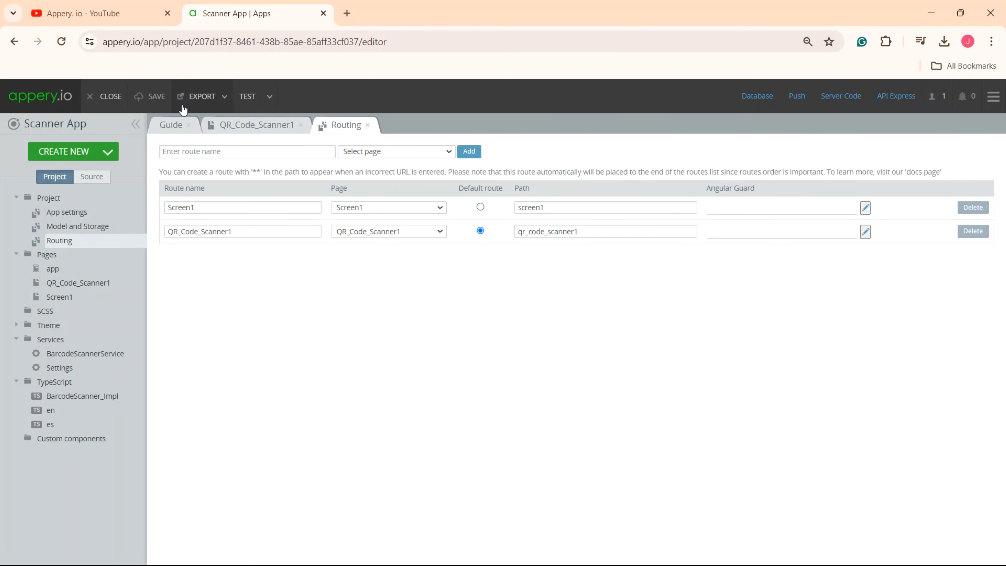
- Preview the app in test mode, try its QR code scan function and return to the app editor
click(237, 97)
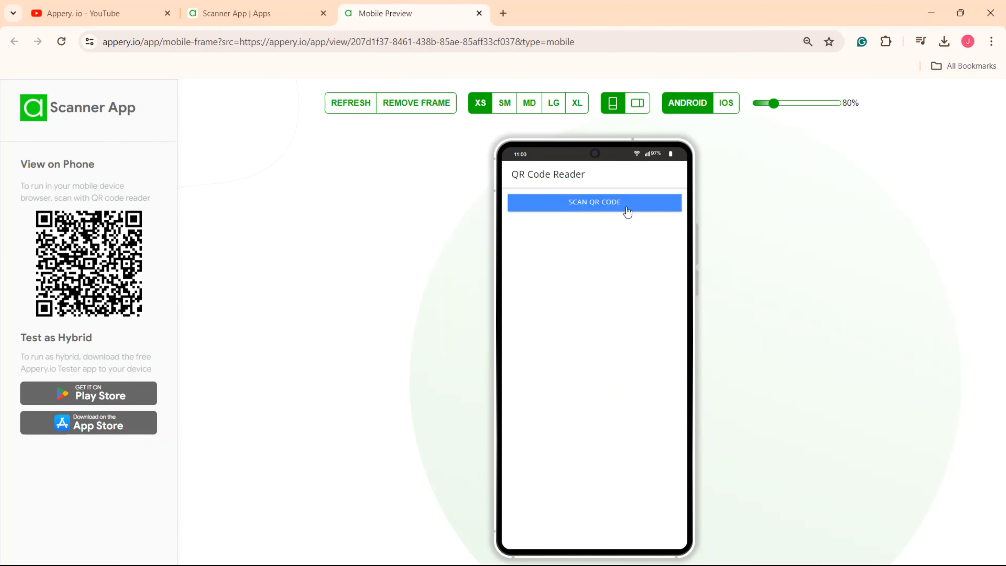
click(644, 208)
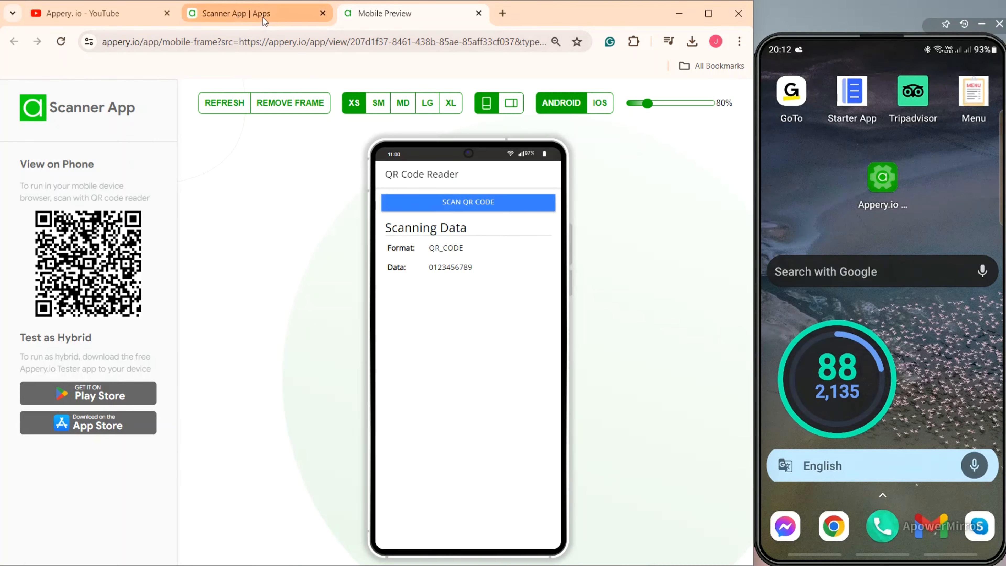
click(262, 17)
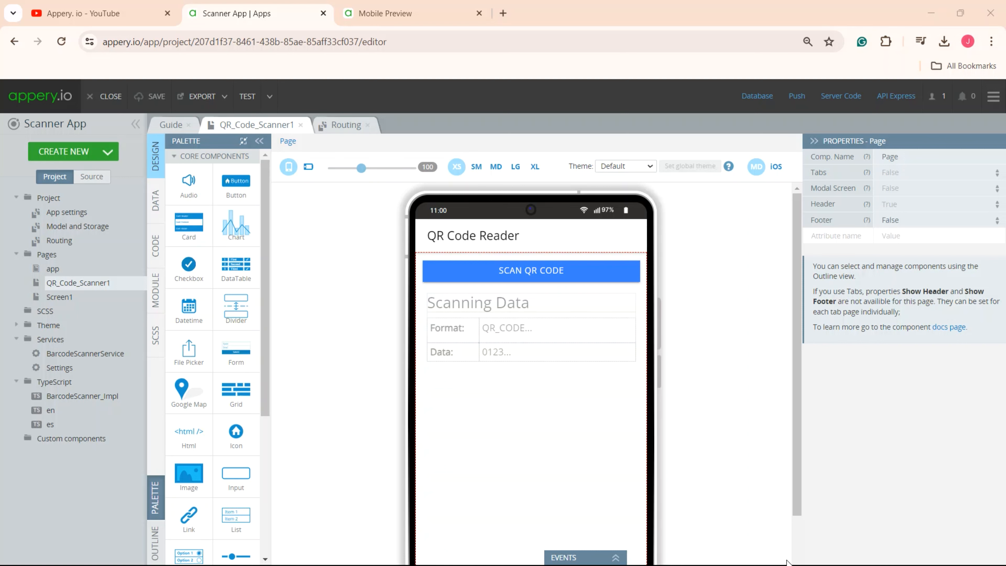
- Close the Scanner App project and create a new Ionic Blank app named "New Scanner App"
click(108, 97)
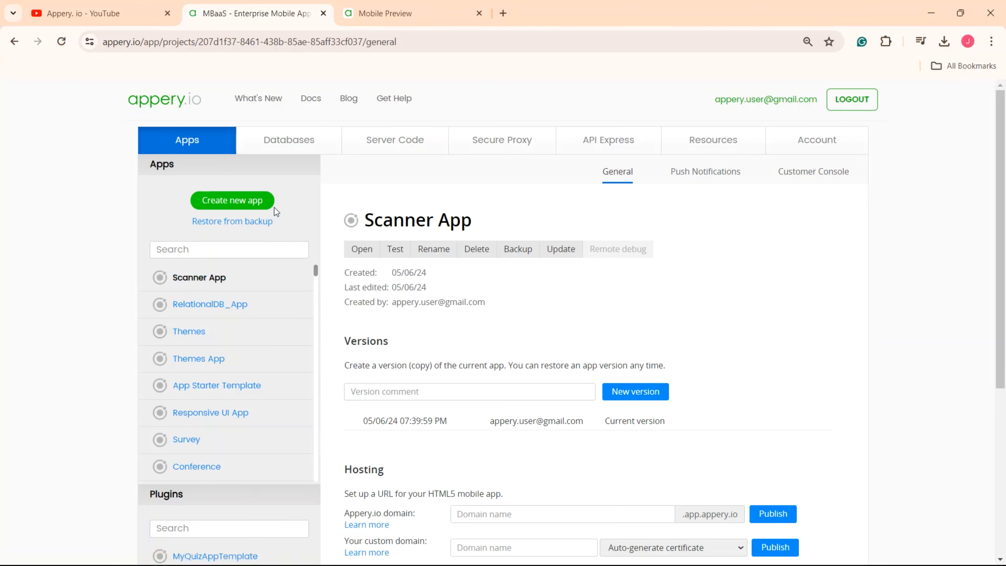
click(256, 204)
text(New Scanner Ap)
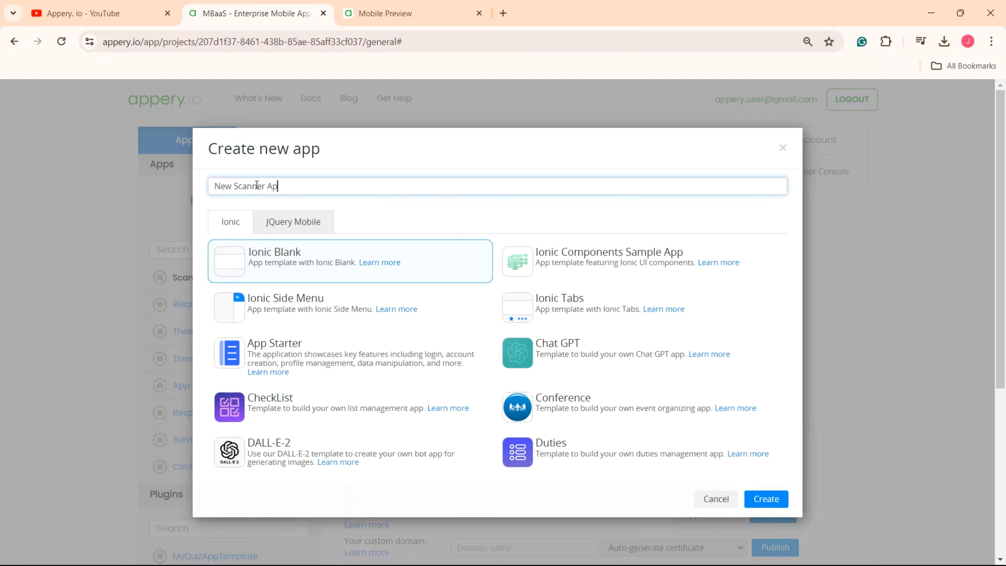
text(p)
key(Return)
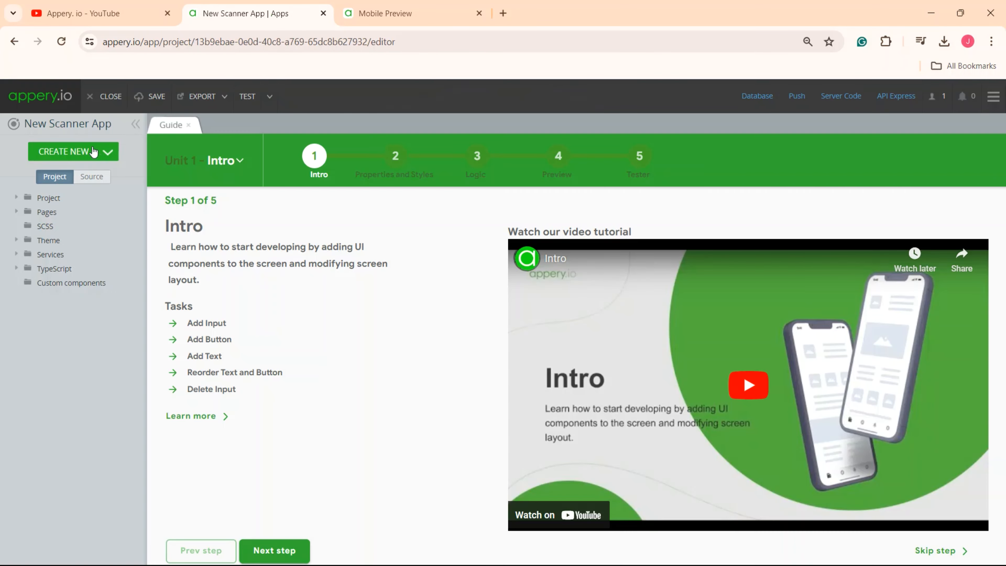
- Find the QR barcode scanner plugin in the Appery.io plugin catalog by filtering for "QR" and import it
click(108, 155)
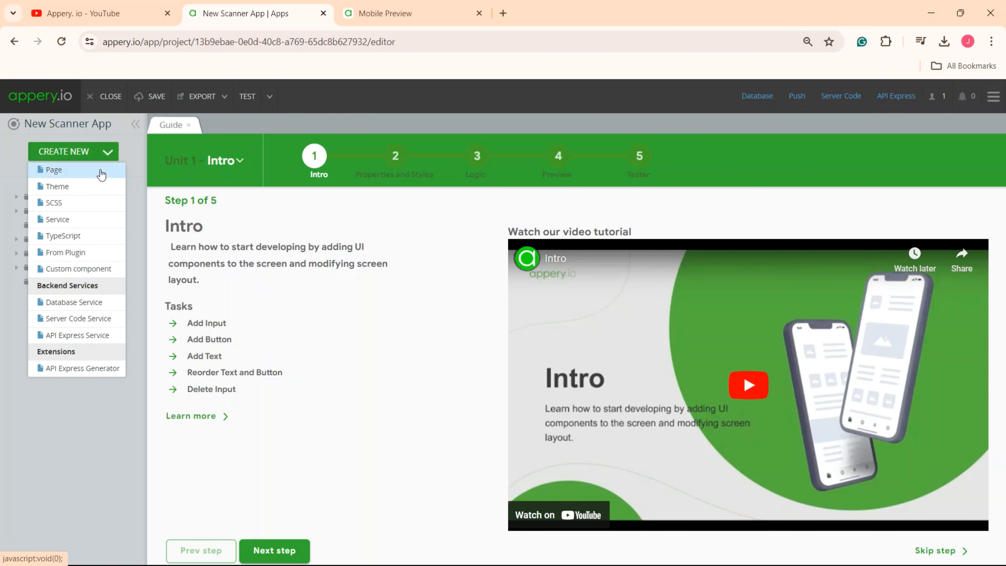
click(94, 253)
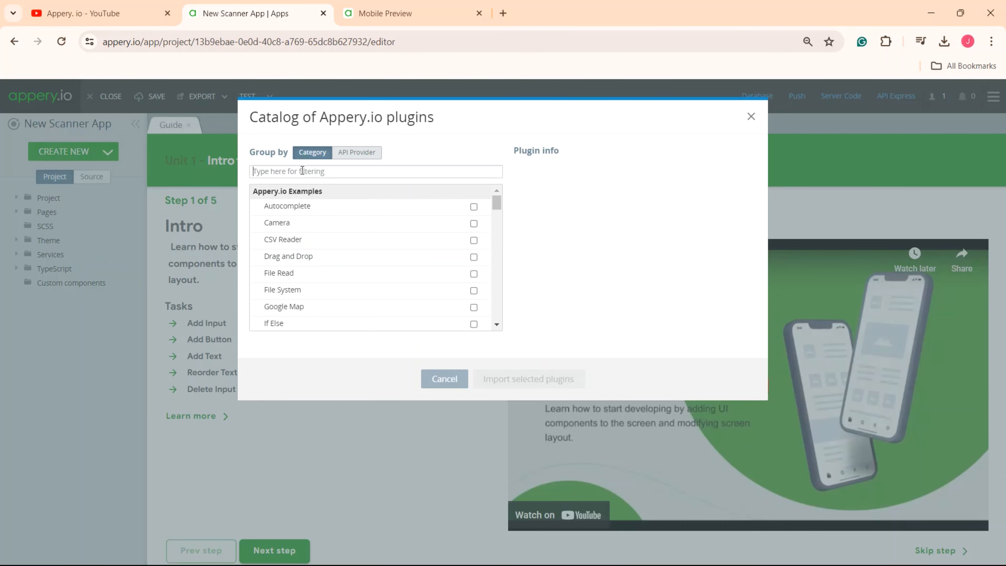
text(QR)
click(483, 238)
click(564, 379)
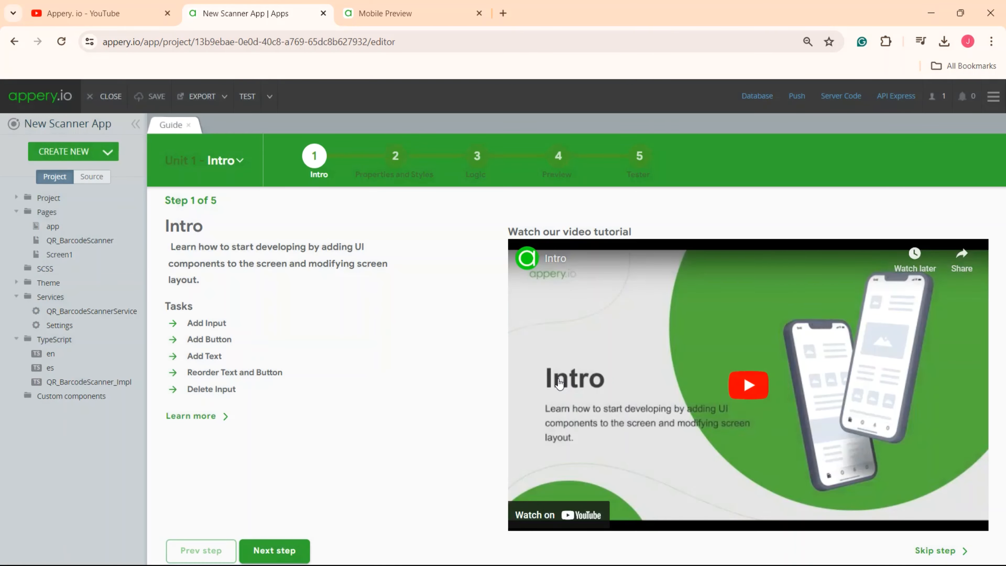
- Enable the BarcodeScanner core Cordova plugin in the app settings
click(58, 197)
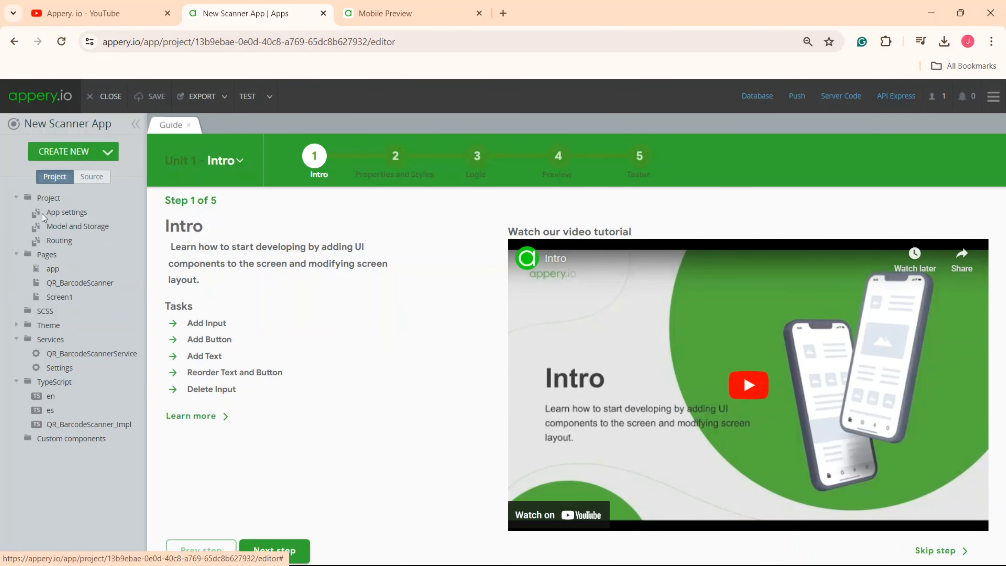
click(60, 212)
click(204, 305)
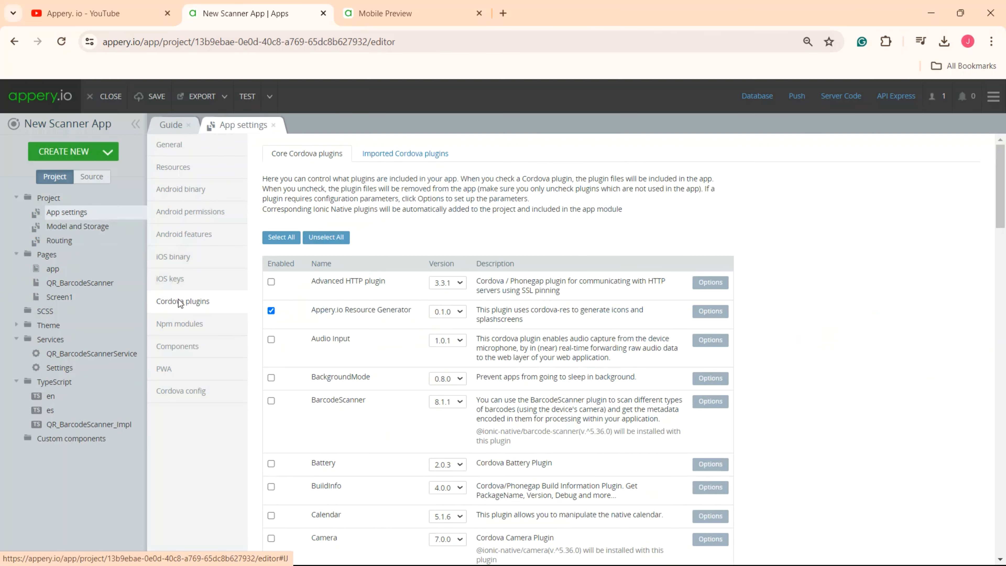
click(271, 401)
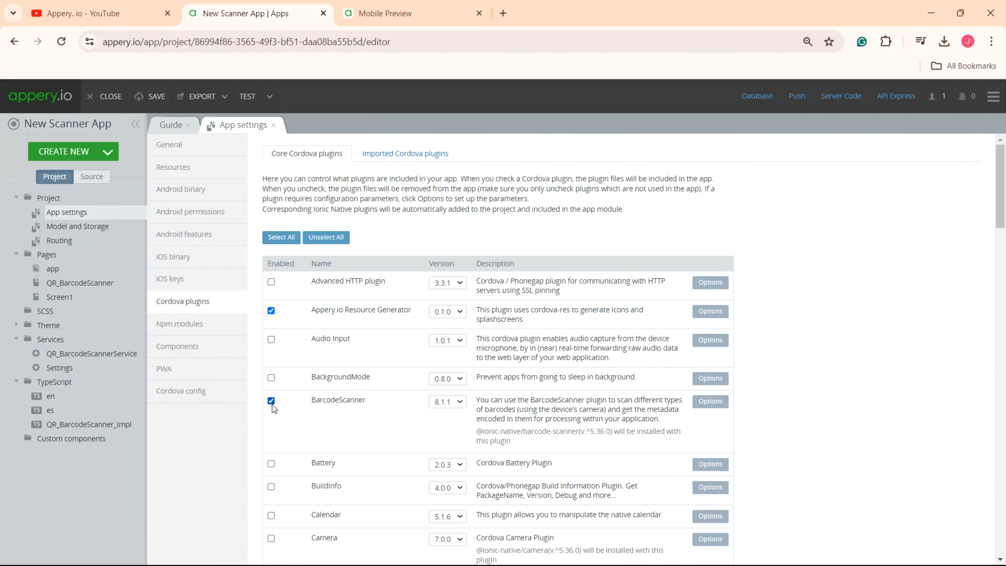
- Open Screen1 and add a Button component with a Text component beneath it
click(82, 297)
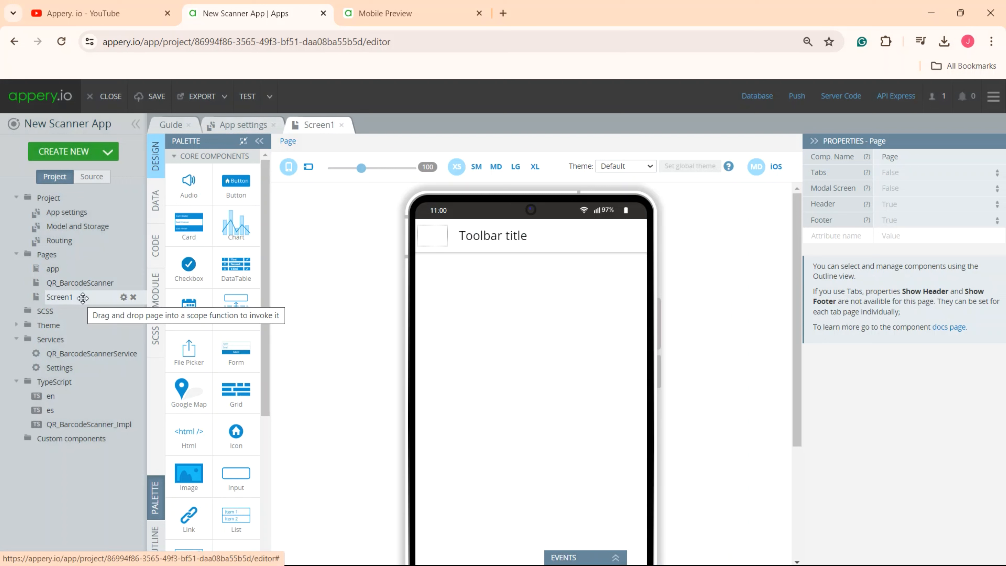
drag(236, 184, 463, 268)
scroll(219, 528, down, 3)
drag(189, 553, 498, 365)
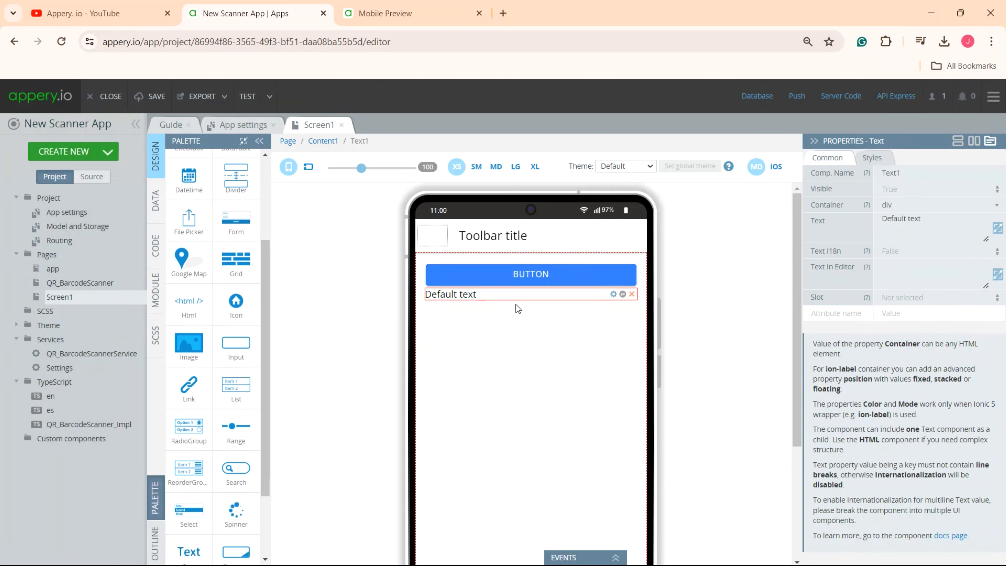
- Change the label of the new button on Screen1 to "SCAN"
double_click(526, 277)
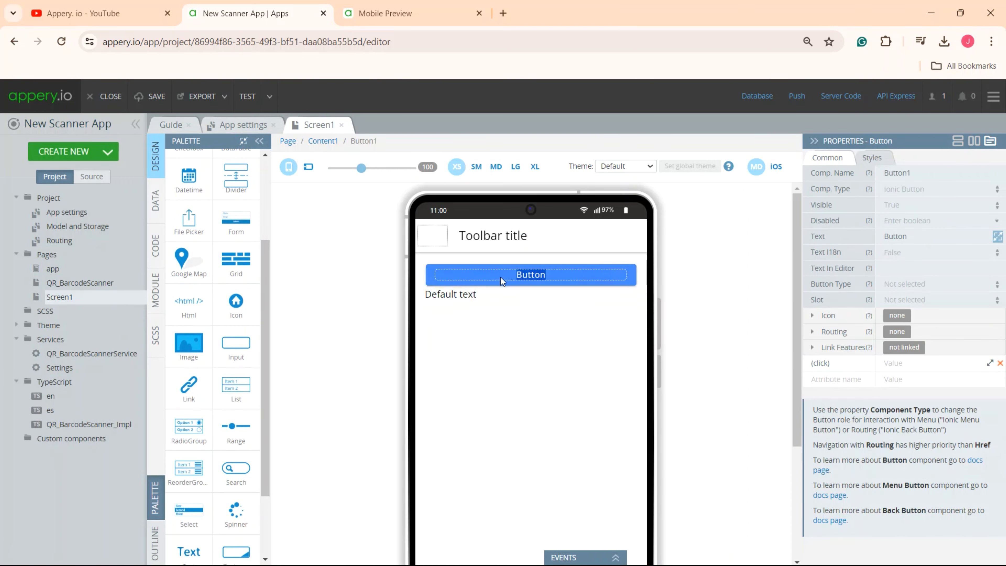
text(SCAN)
key(Return)
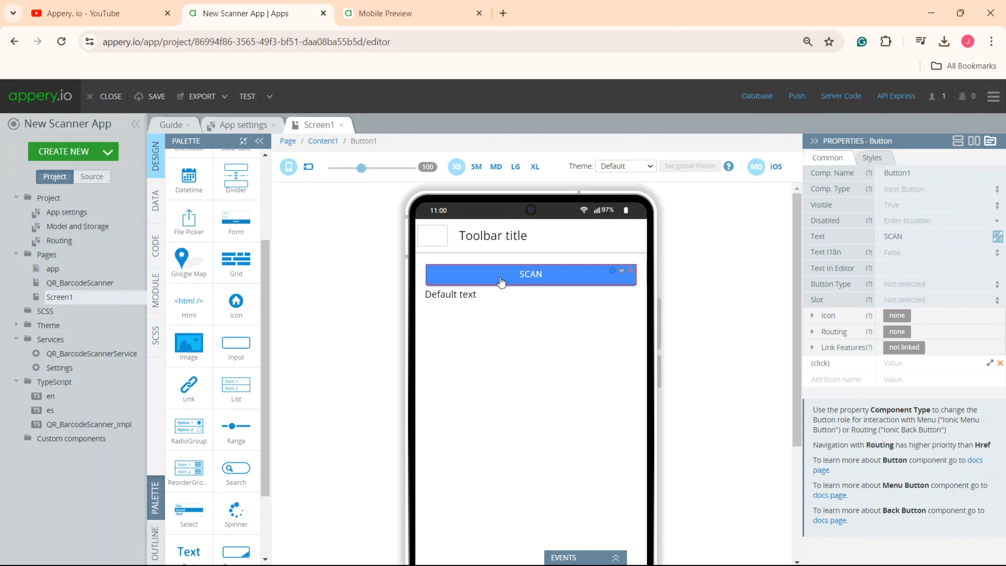
- Add QR_BarcodeScannerService as a datasource of Screen1 and map the text field of its success response to the Text1 component
click(161, 208)
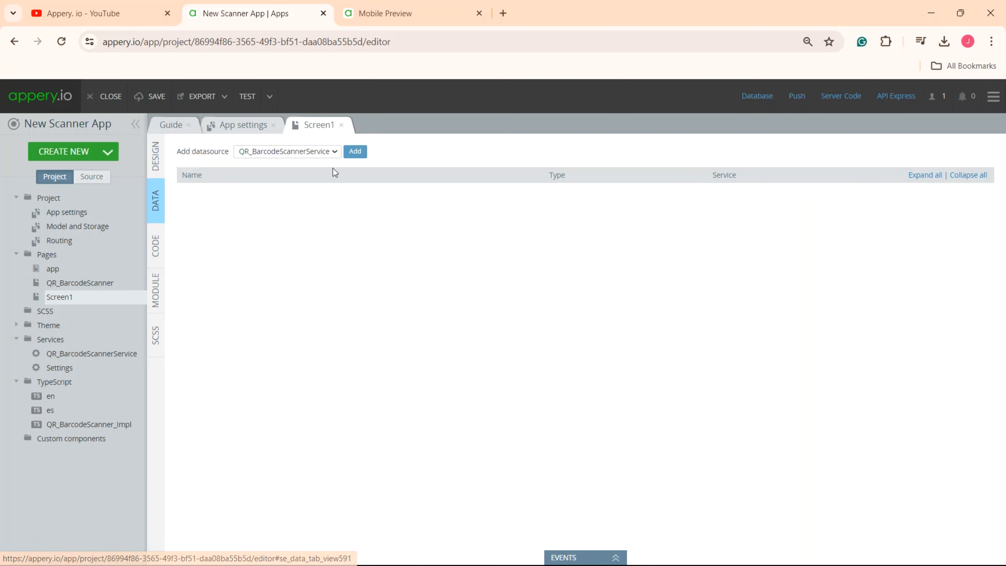
click(355, 152)
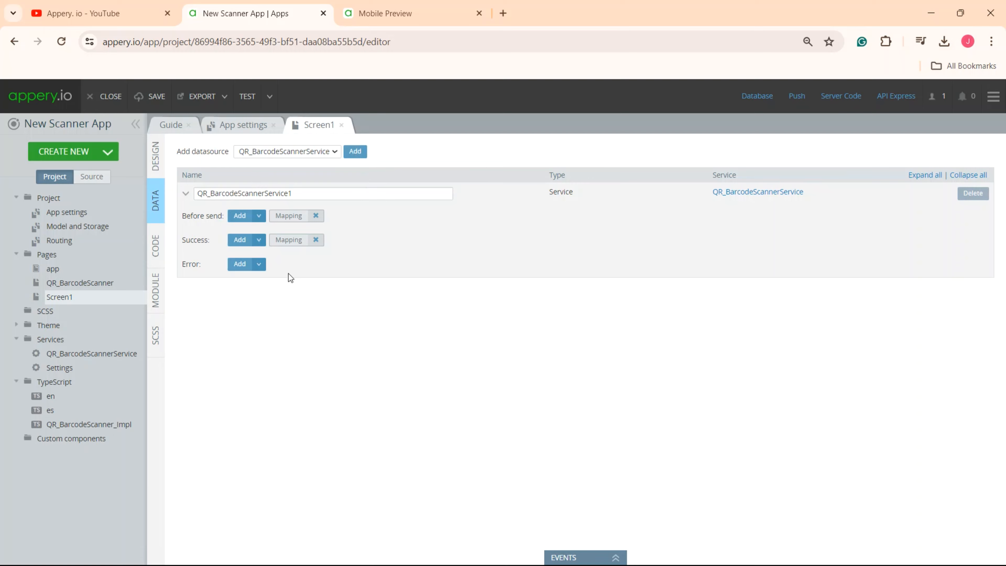
click(285, 242)
click(177, 190)
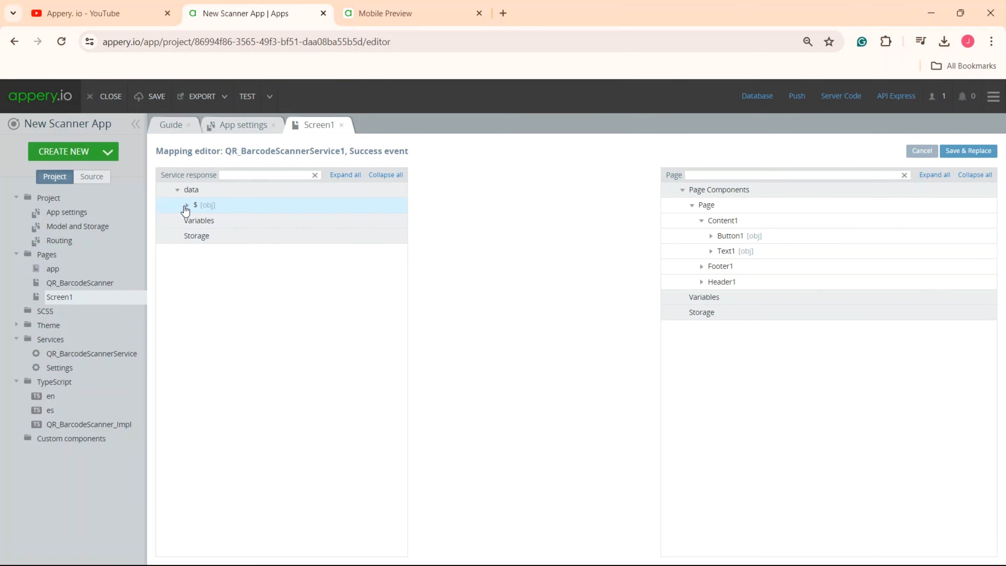
click(187, 205)
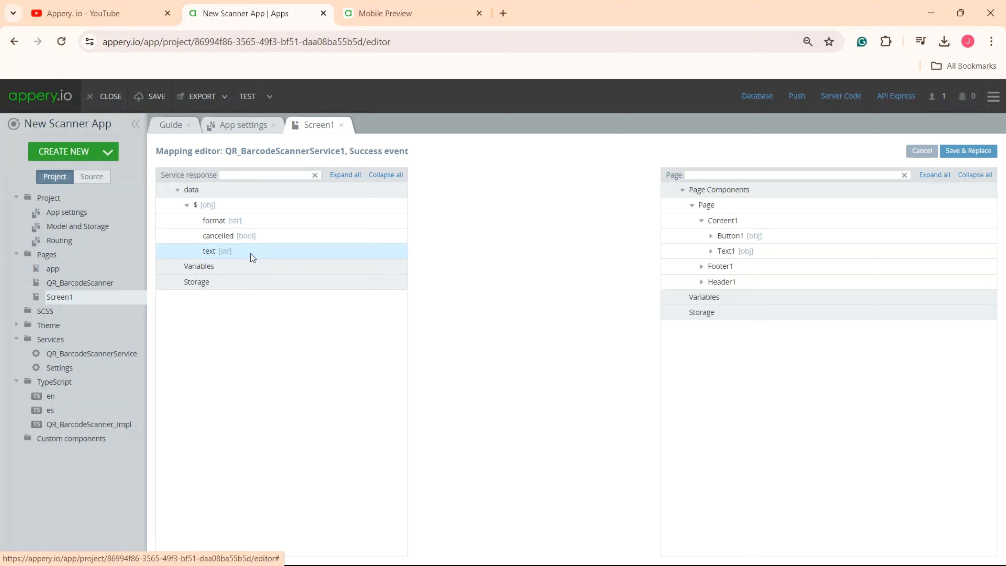
click(711, 250)
drag(349, 252, 708, 282)
click(968, 151)
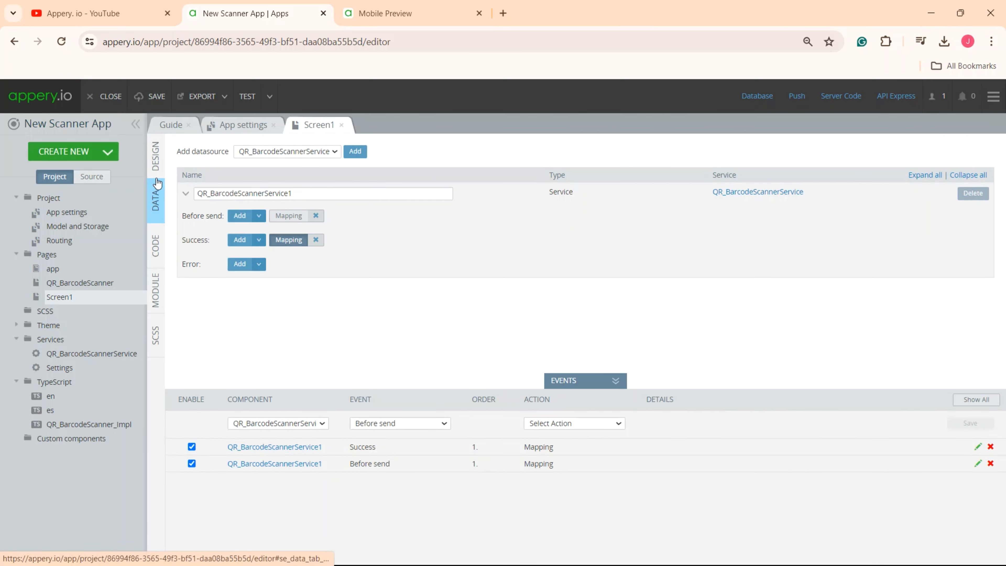
- Add a click event to the SCAN button that invokes the QR_BarcodeScannerService1 datasource
click(157, 171)
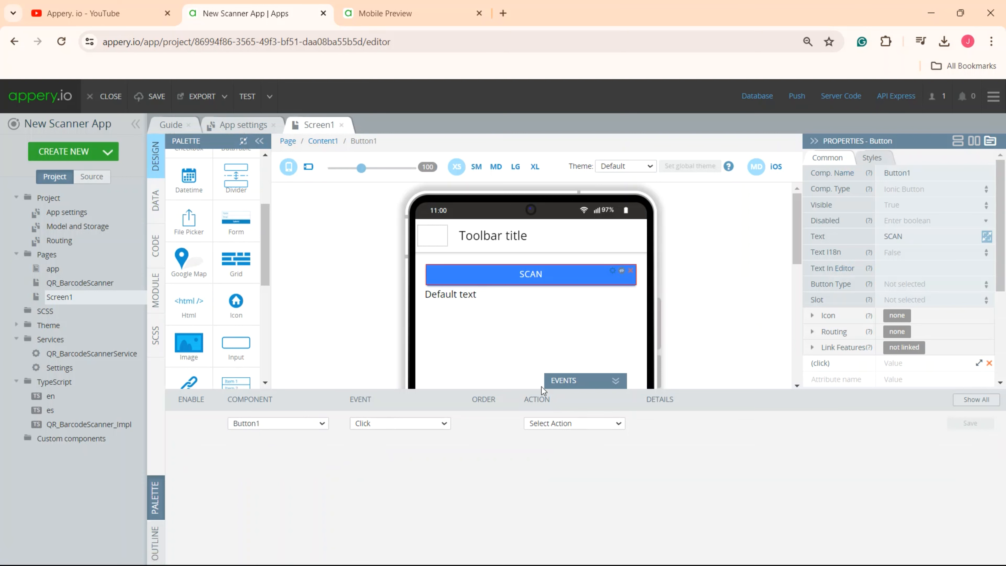
click(568, 428)
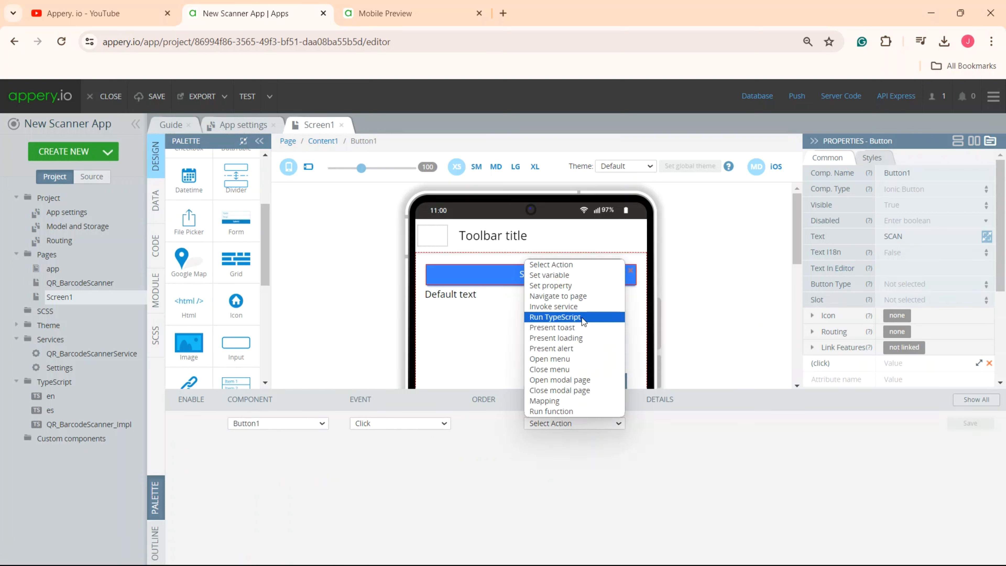
click(579, 307)
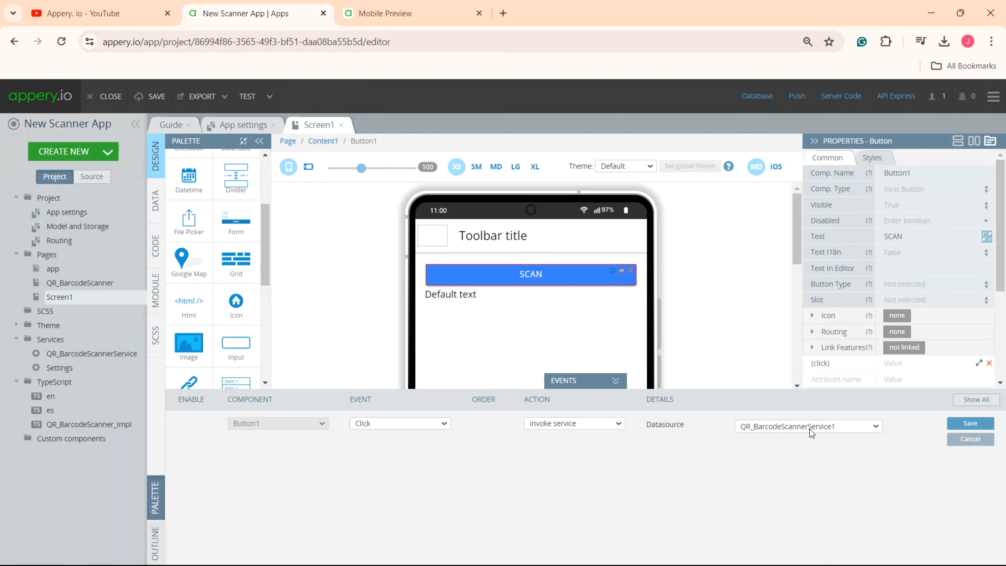
click(970, 423)
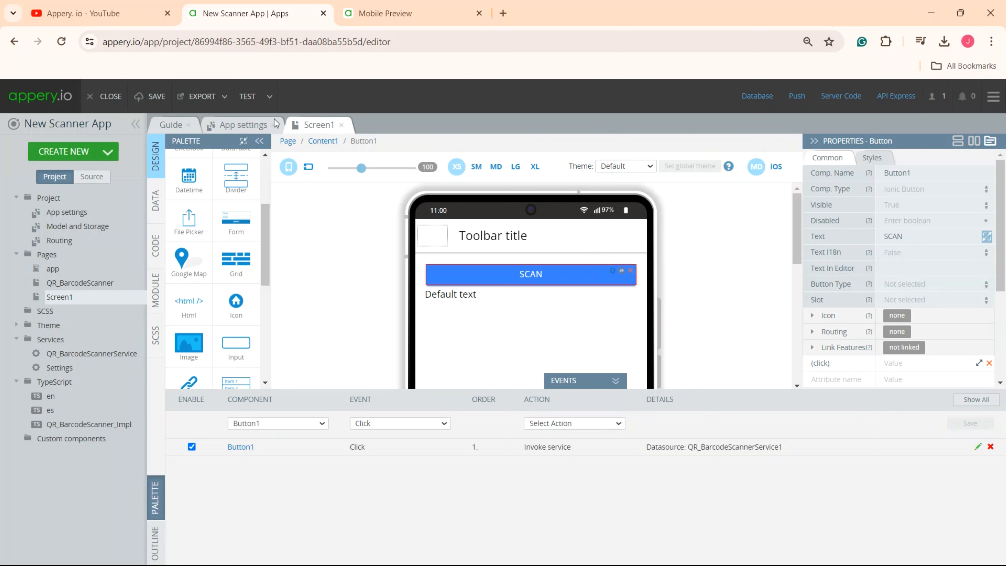
- Save the app, launch its mobile preview and test the SCAN button that invokes the scanner service
click(147, 98)
click(247, 100)
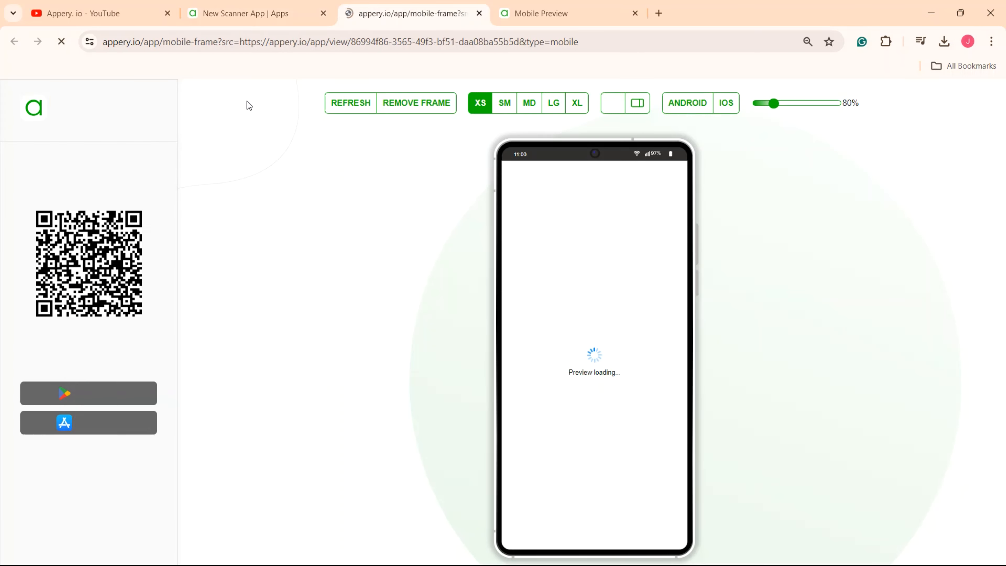
click(600, 205)
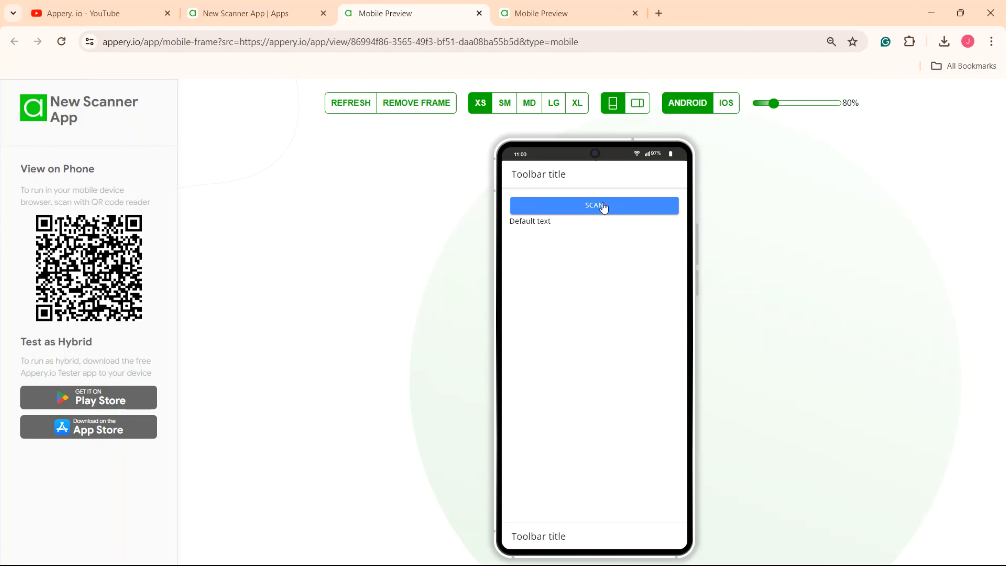
click(624, 227)
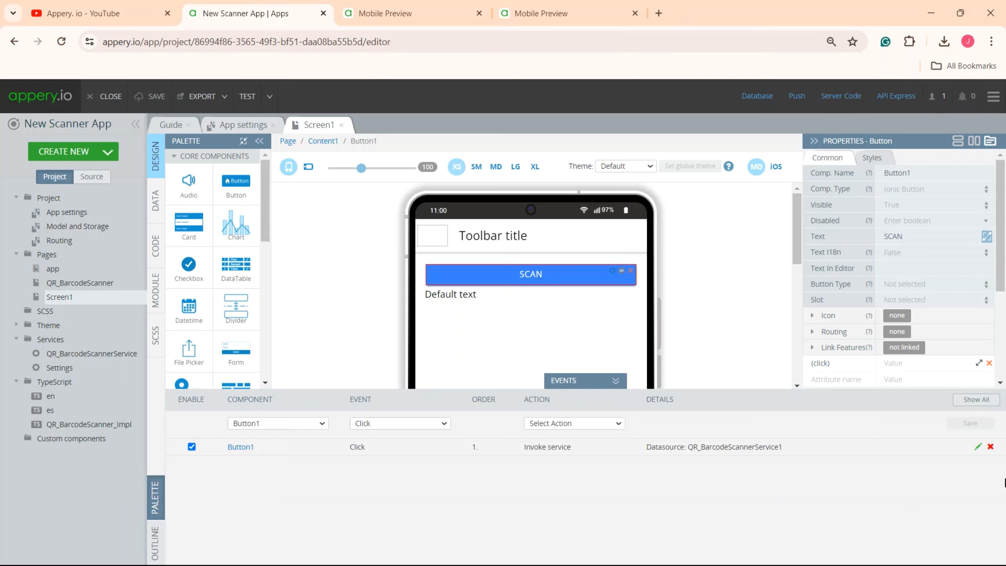
- Delete the SCAN button's click event and add a variable named "text" to the code of Screen1
click(990, 447)
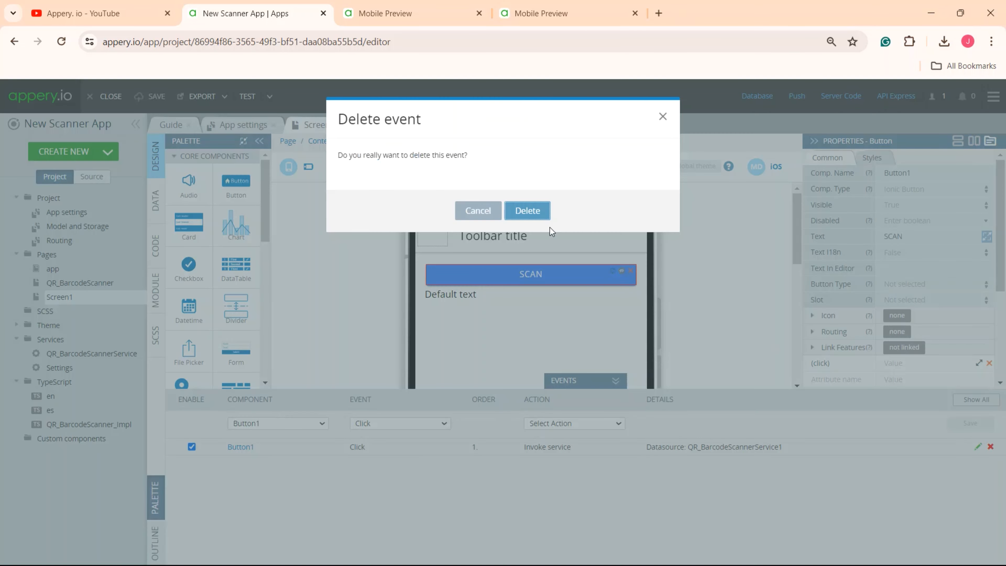
click(541, 216)
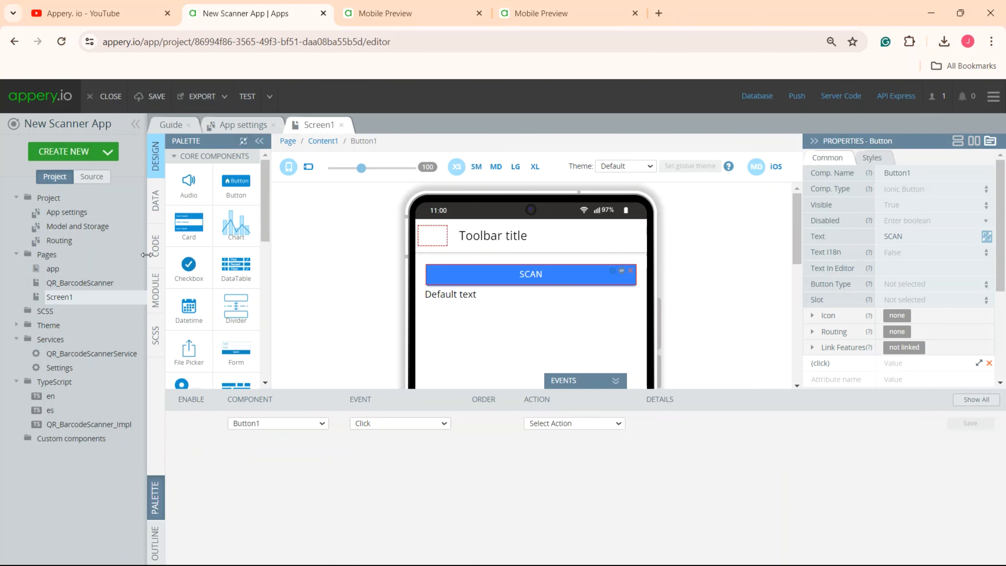
click(153, 251)
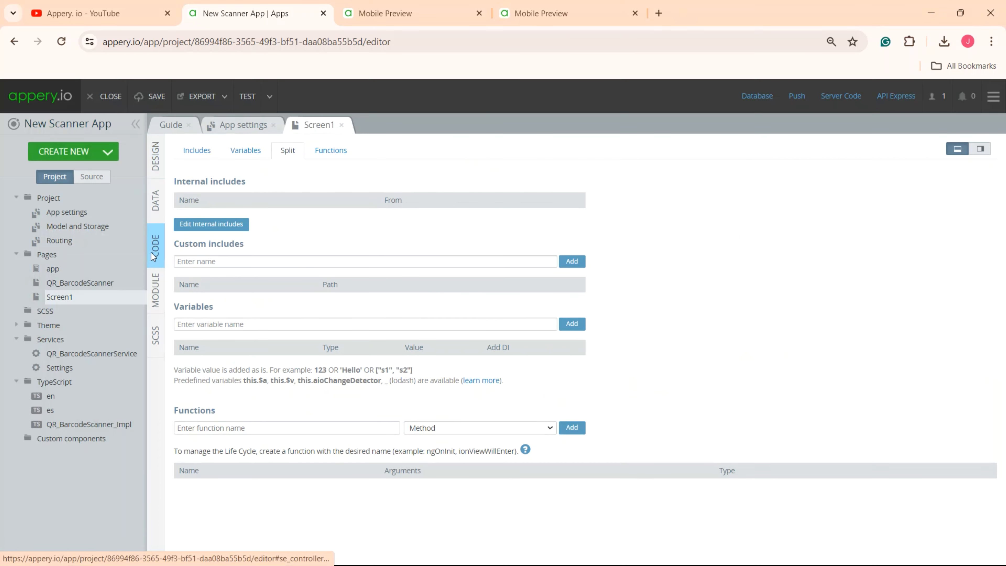
click(246, 150)
click(216, 186)
text(text)
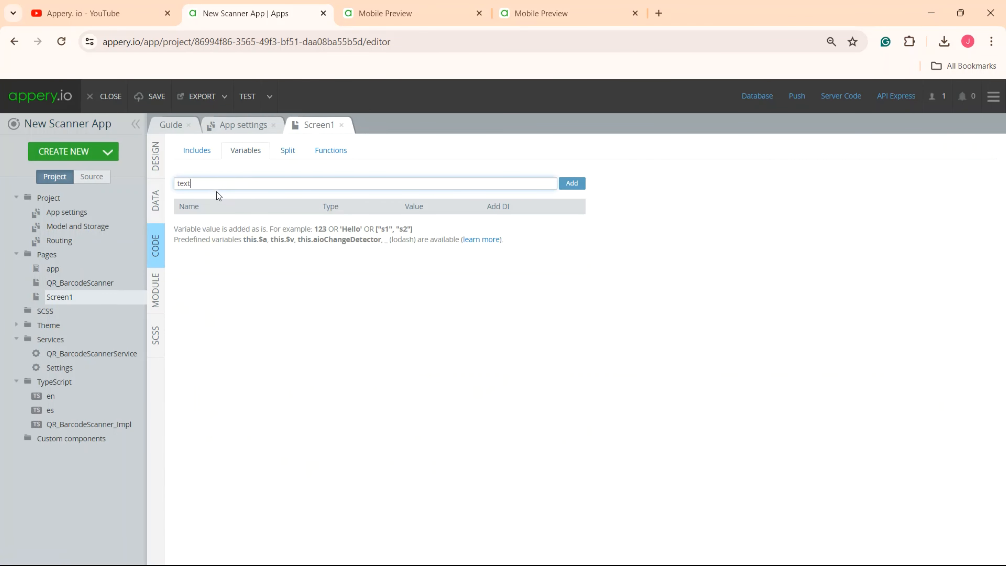
click(570, 185)
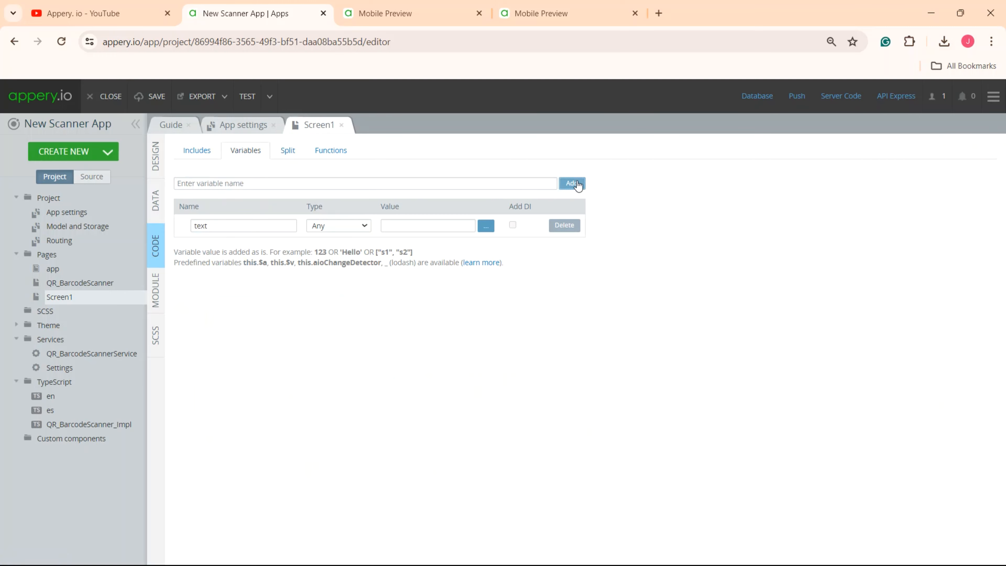
- Replace the content of the Text component below the SCAN button with the binding {{text}}
click(156, 156)
click(455, 295)
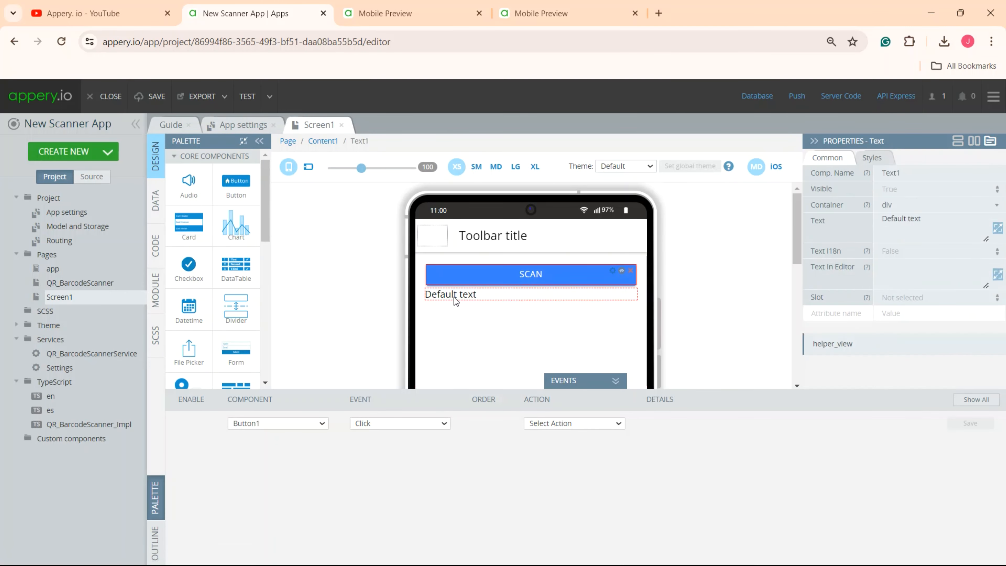
double_click(455, 298)
drag(477, 295, 417, 300)
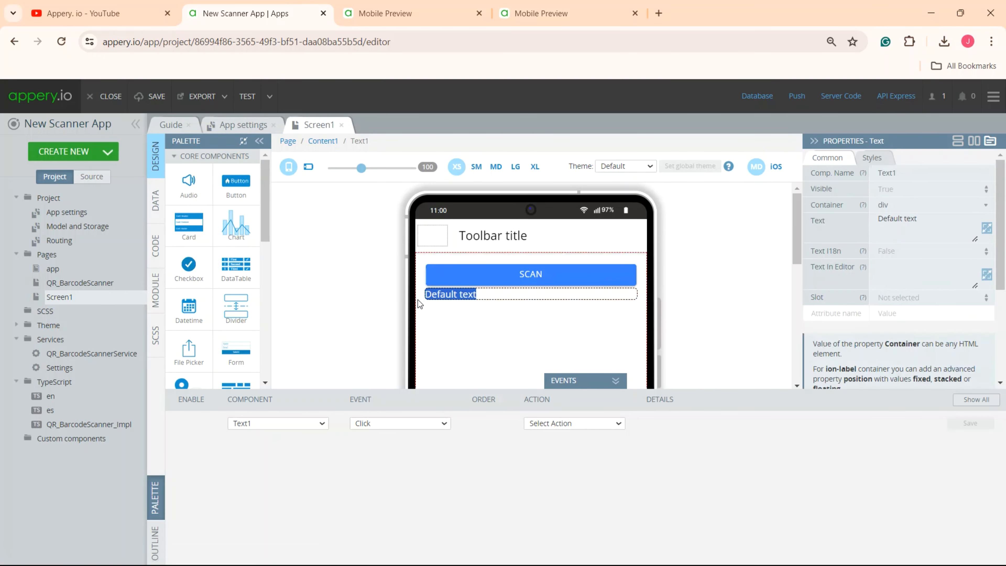
text({{)
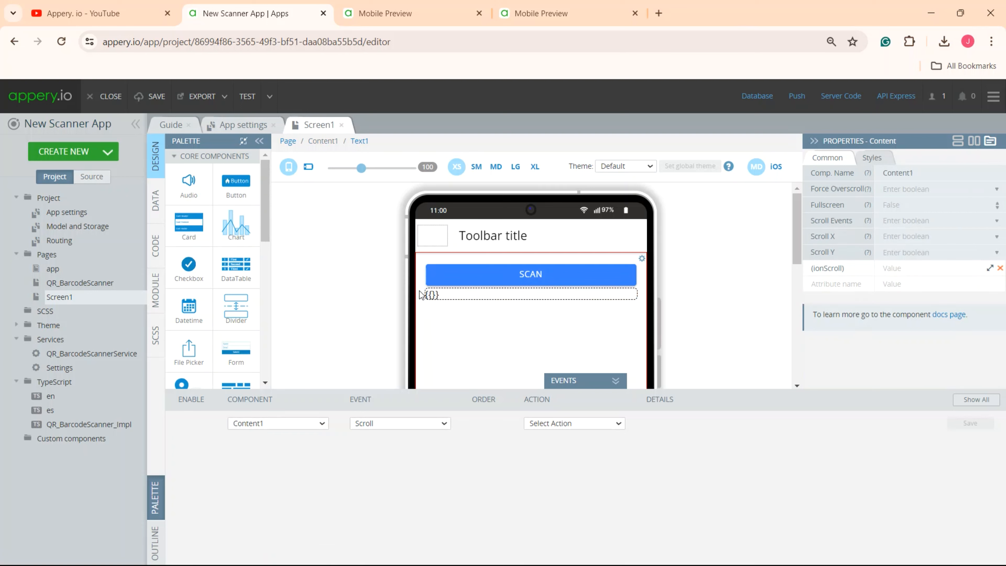
text(text)
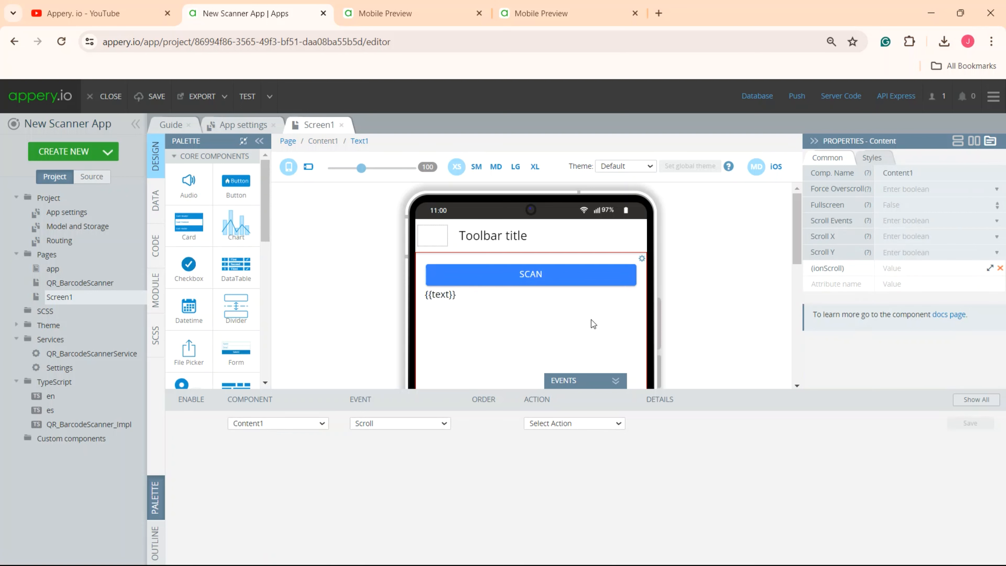
- Set the (click) property of the SCAN button to scan()
click(573, 274)
click(901, 363)
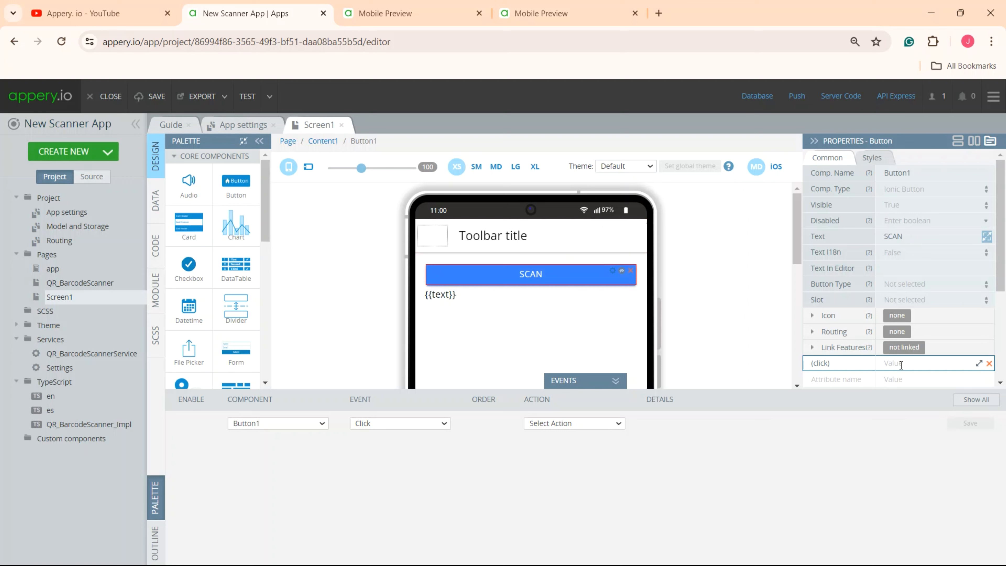
text(scan())
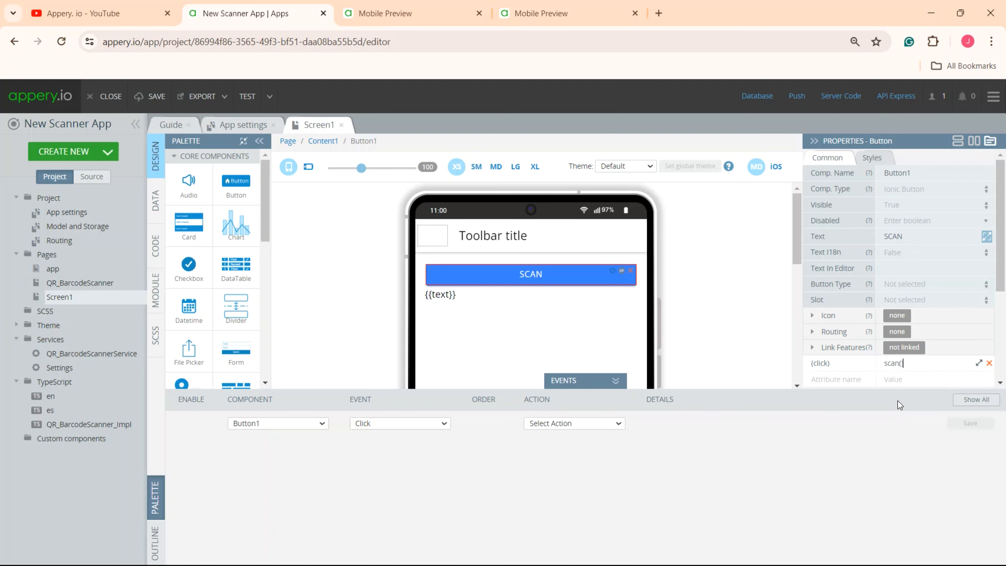
- Add a function named "scan" of type Async method to the code of Screen1
click(155, 258)
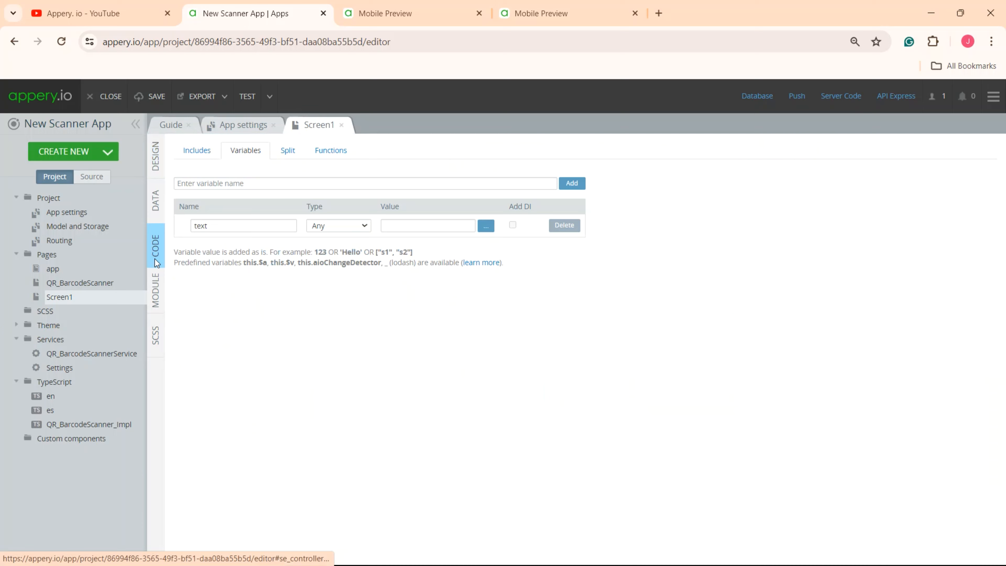
click(330, 150)
click(239, 184)
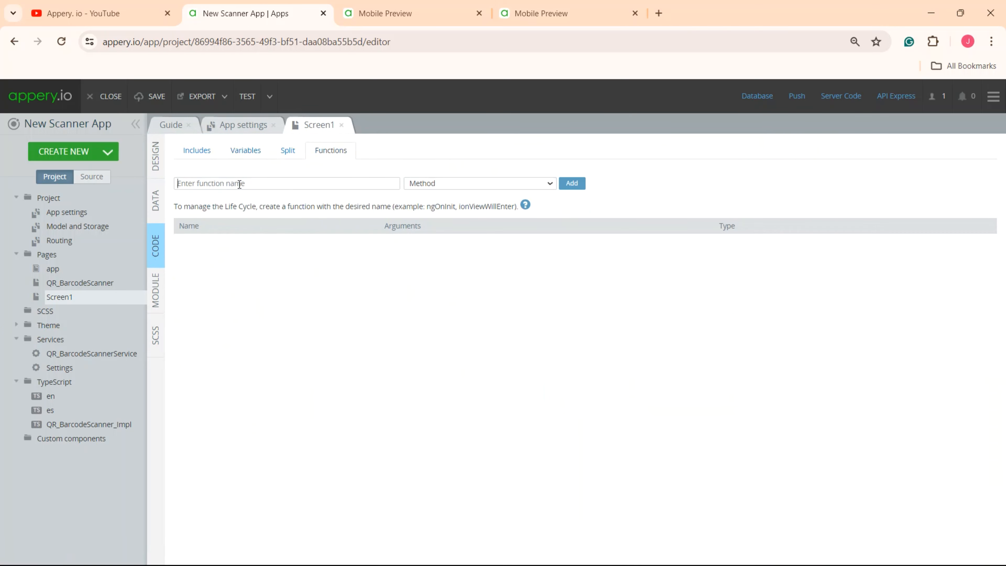
text(scan)
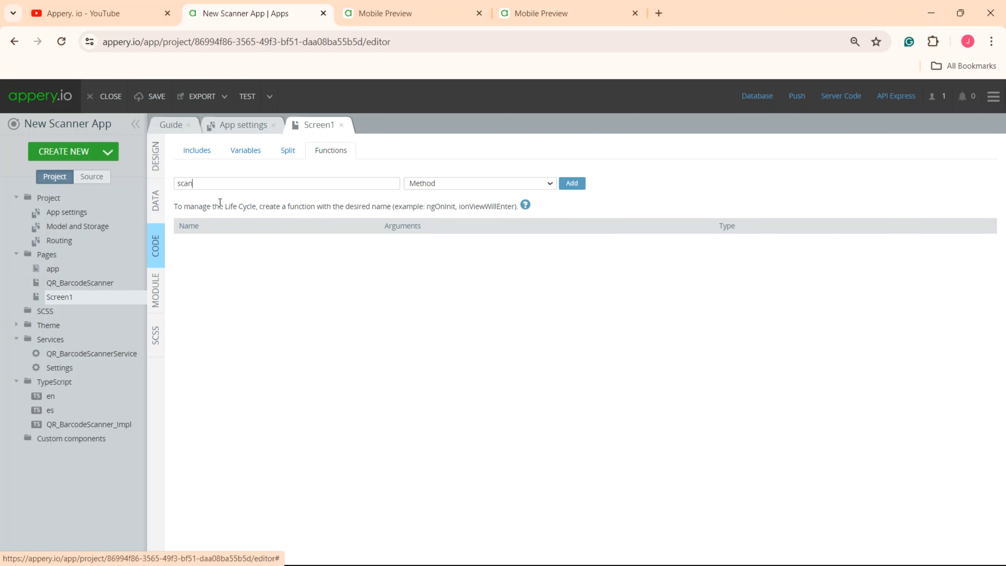
click(548, 183)
click(493, 206)
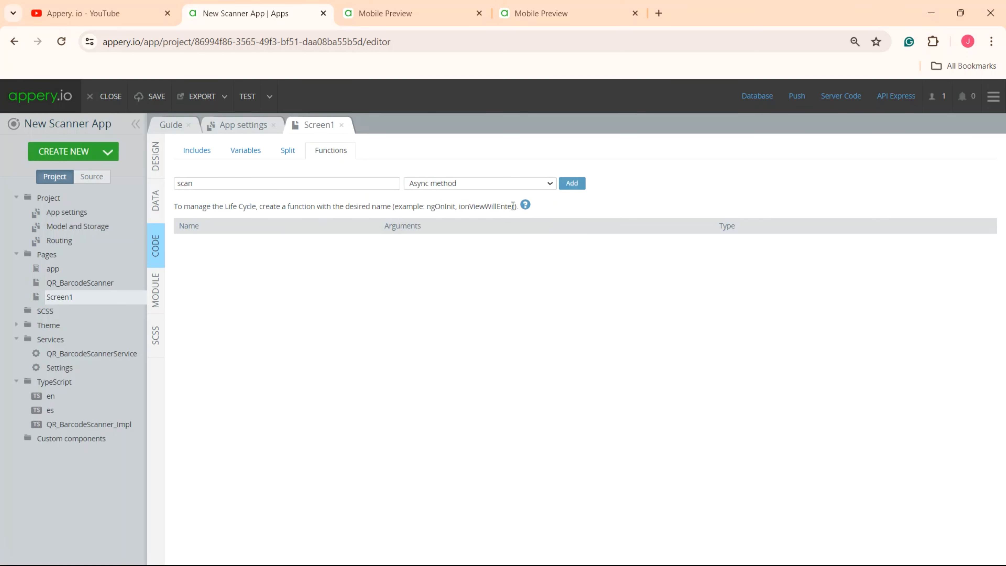
click(572, 183)
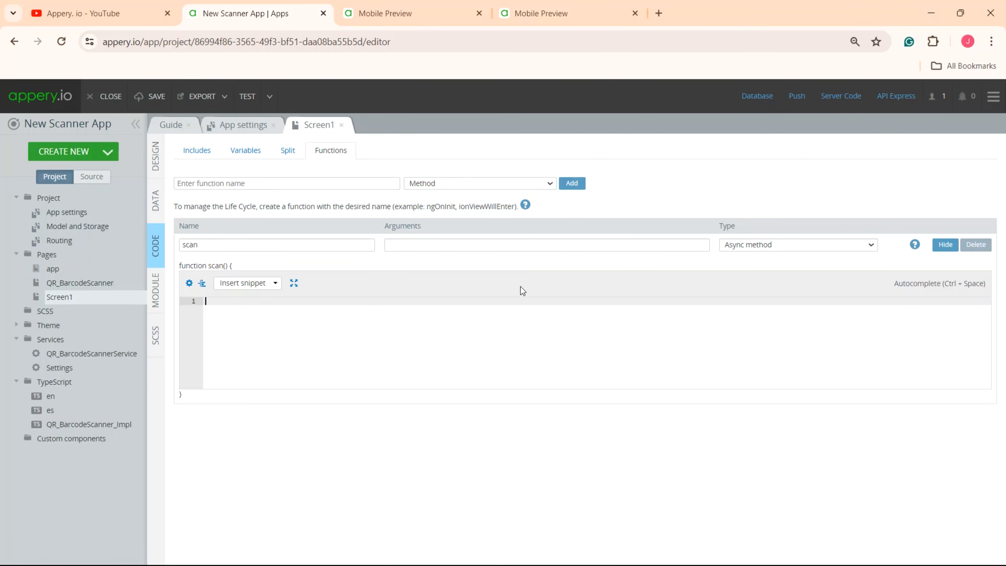
- Insert the Scan QR/barcode snippet into the scan function and add the line "this.text = res?.text;" below it
click(275, 284)
text(QR)
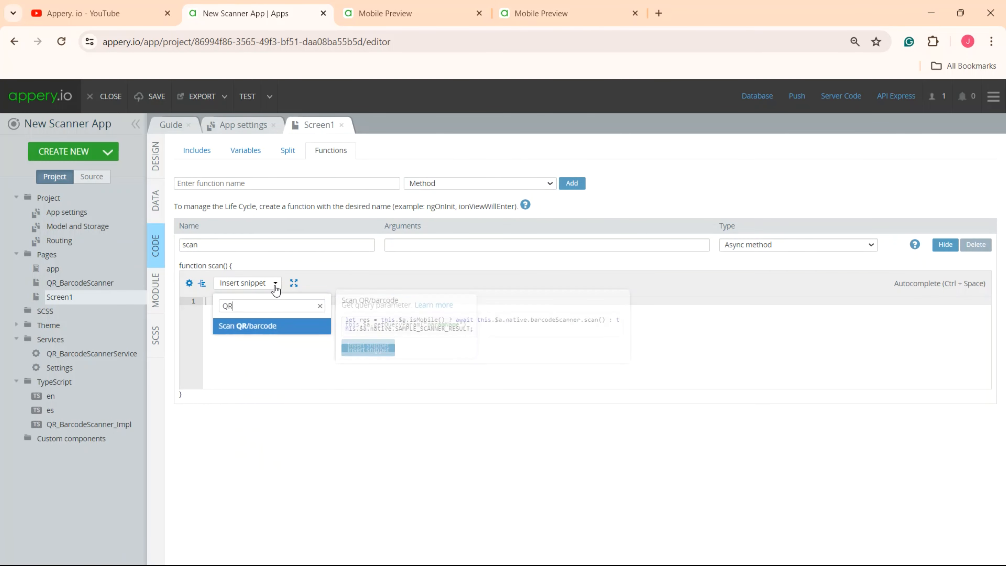
click(258, 326)
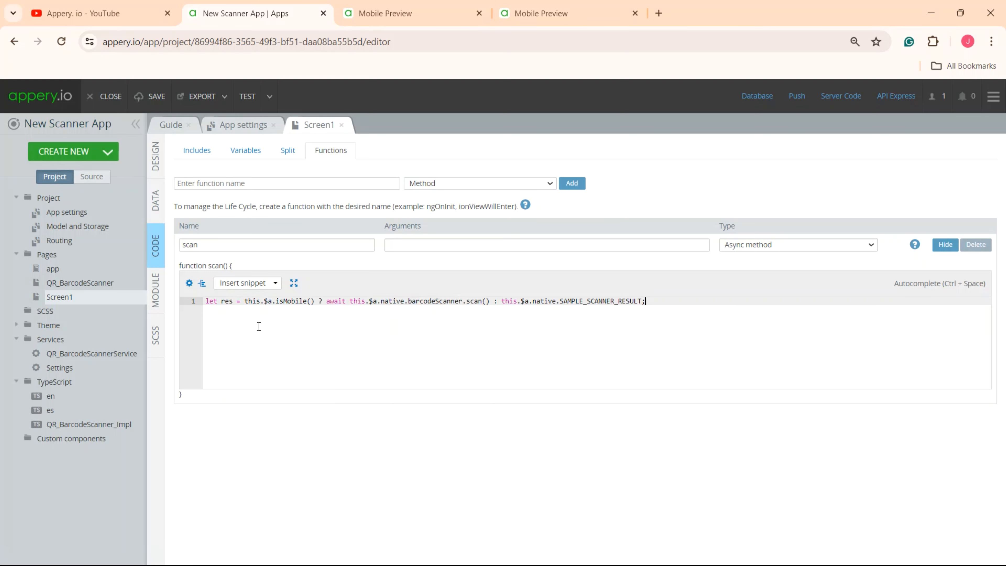
key(Return)
text(this.text = res?.text;)
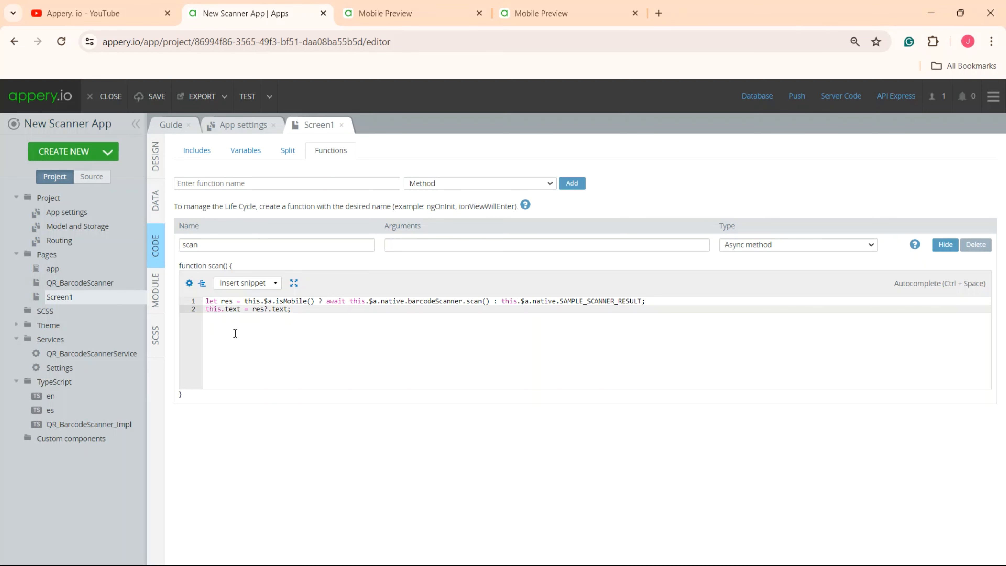
- Save the app, test its SCAN button in the mobile preview and start a scan on the mirrored phone
click(162, 101)
click(257, 98)
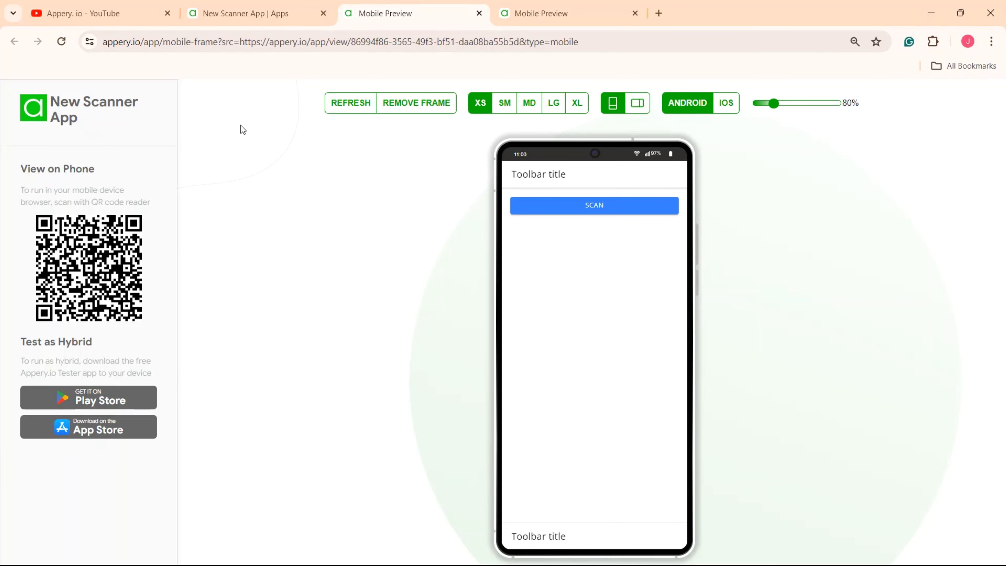
click(603, 211)
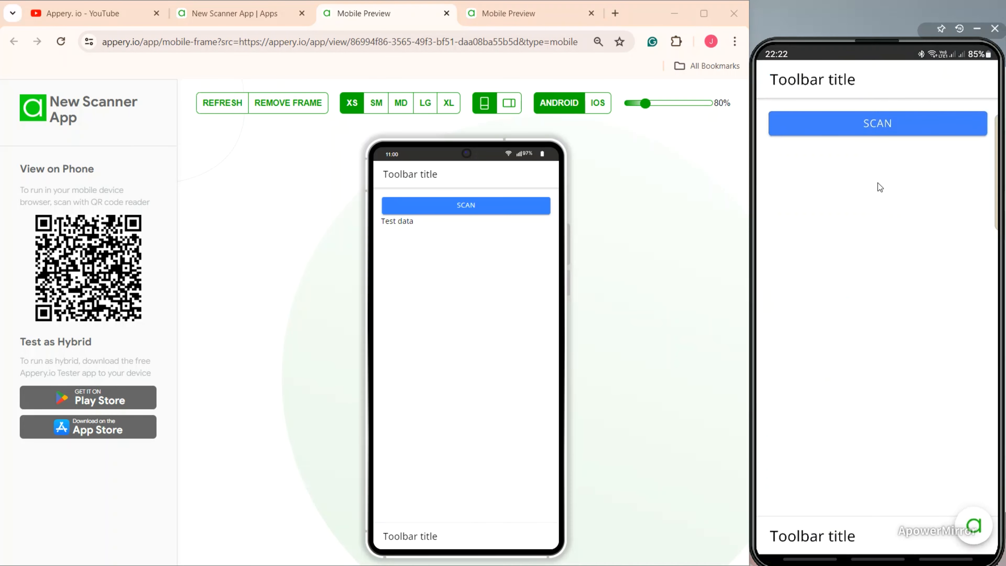
click(875, 130)
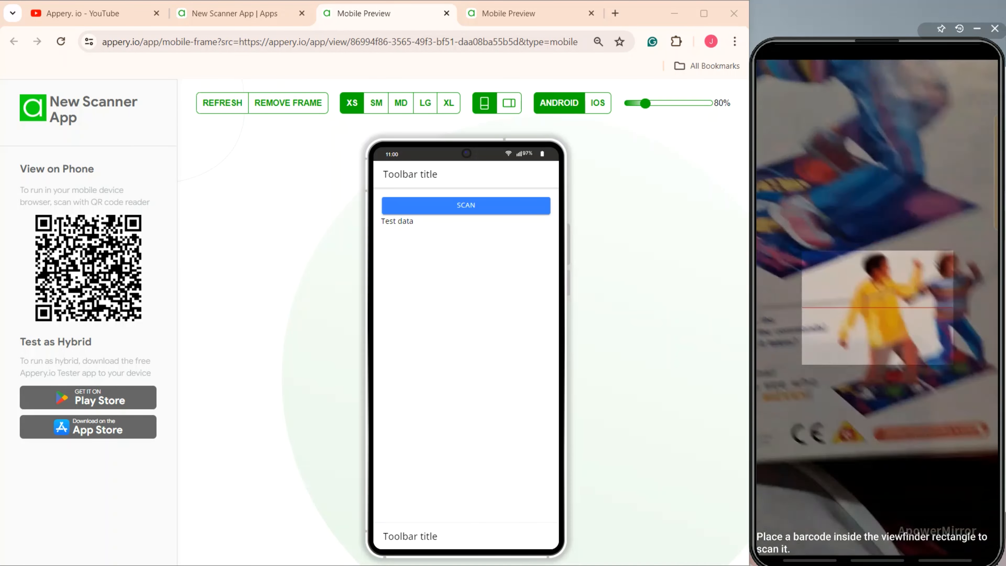